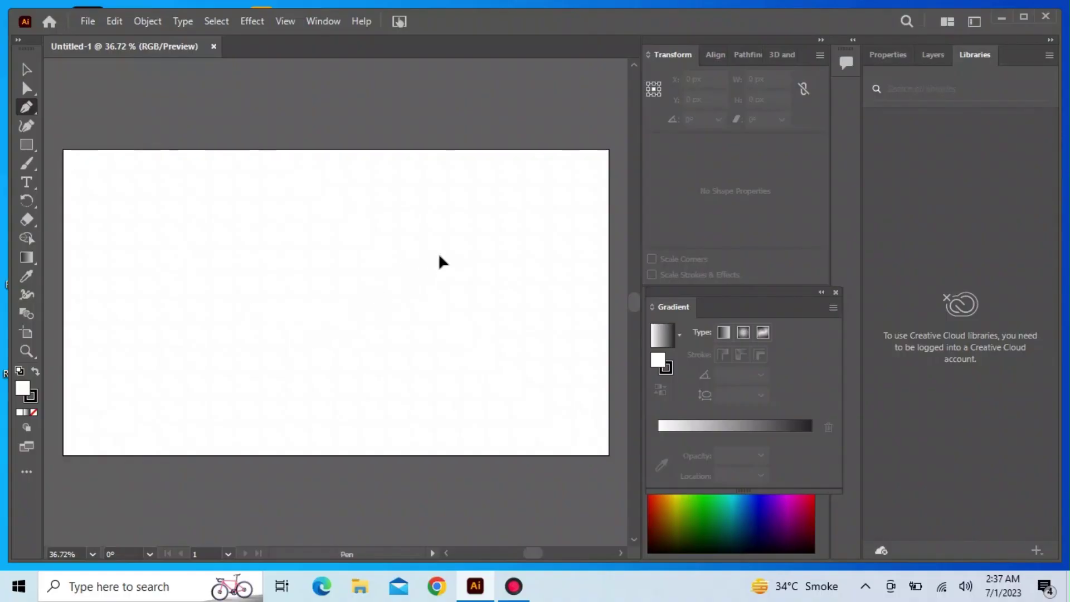
- Draw a closed crescent-shaped swoosh path with the Pen tool near the artboard centre
mouse_move(439, 254)
mouse_down()
mouse_move(401, 256)
mouse_move(389, 279)
mouse_up()
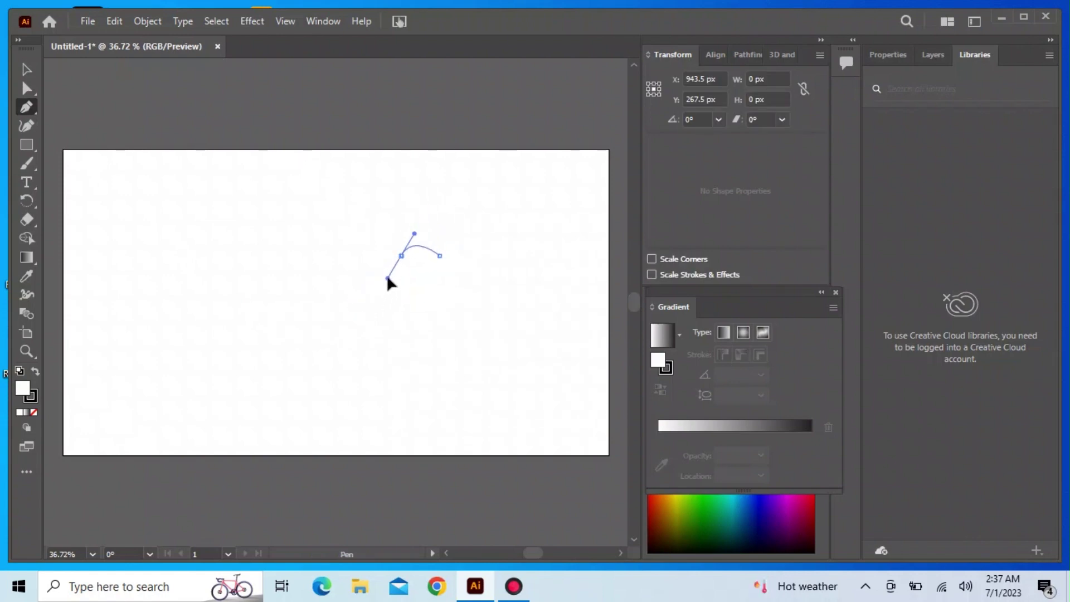
click(391, 270)
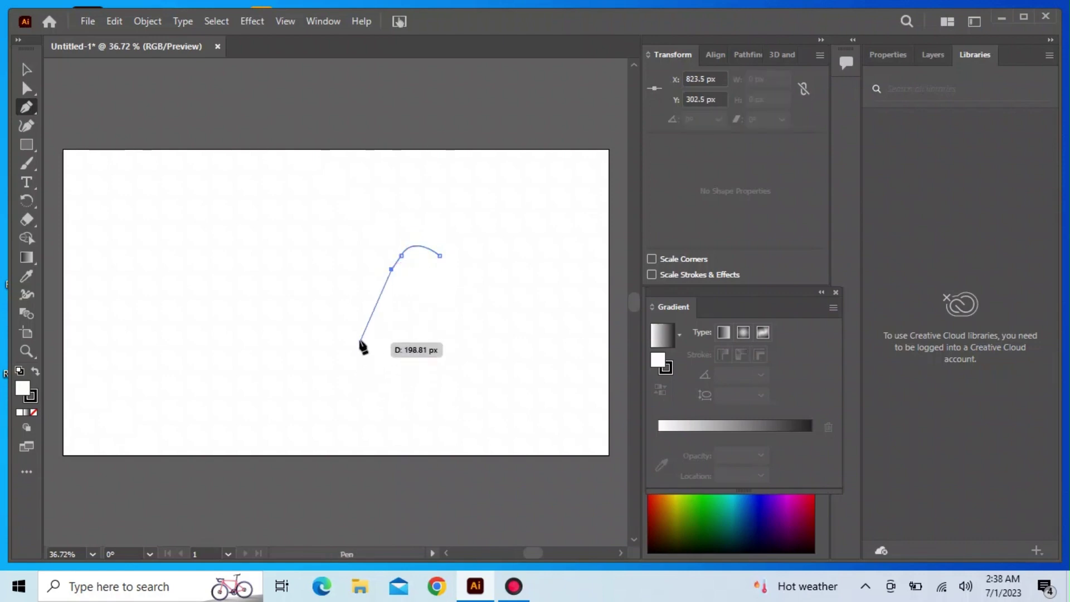
mouse_move(356, 334)
mouse_down()
mouse_move(303, 329)
mouse_move(312, 342)
mouse_move(312, 324)
mouse_up()
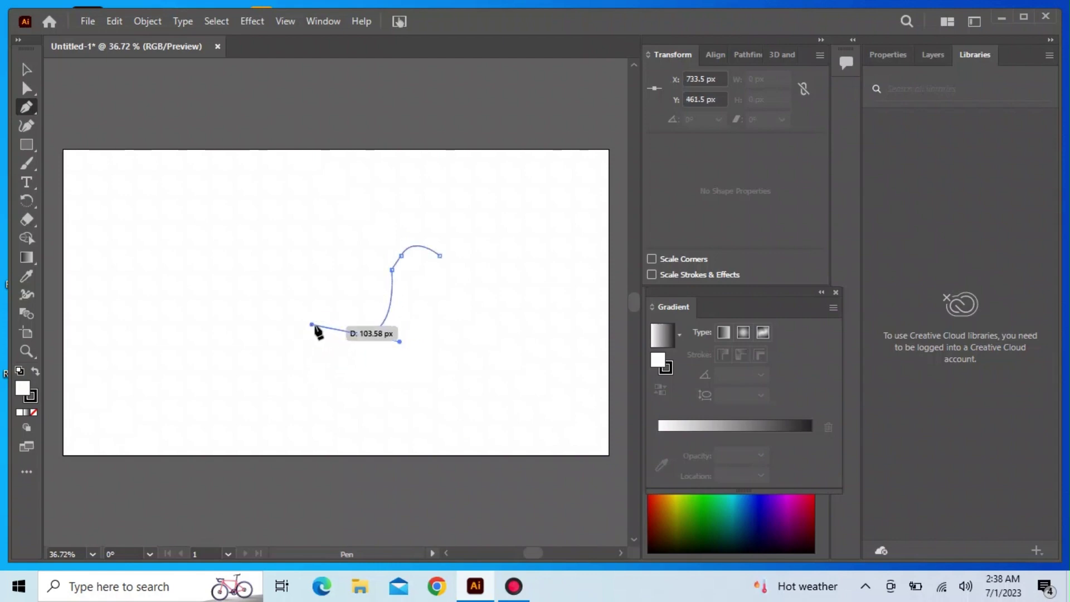
click(356, 333)
drag(394, 333, 405, 276)
key(ctrl)
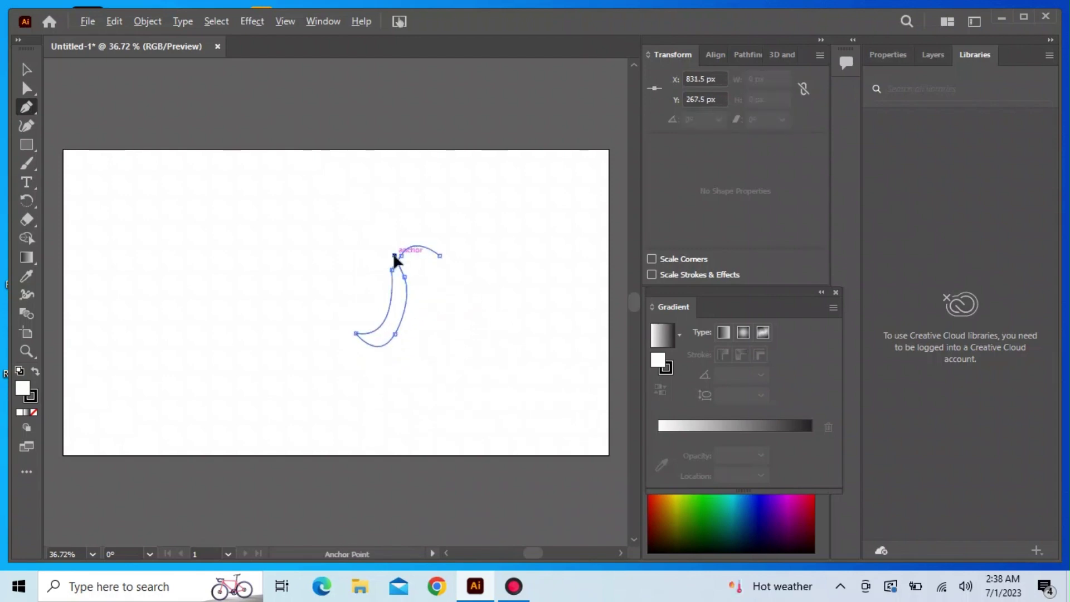
mouse_move(405, 284)
mouse_down()
mouse_move(399, 258)
mouse_move(438, 259)
mouse_up()
ctrl+click(437, 257)
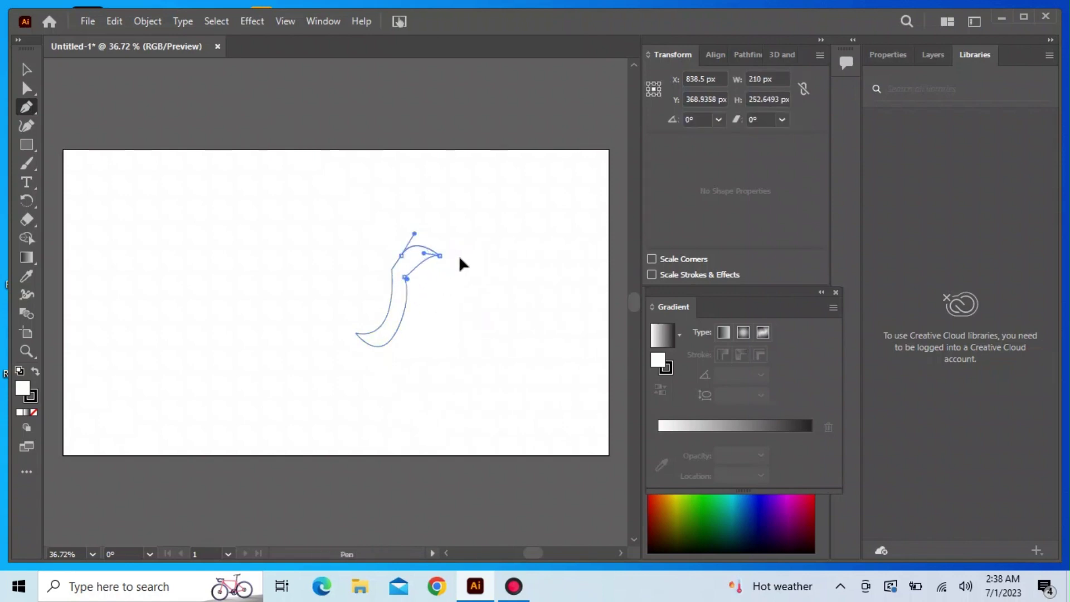
- Pull the crescent's lower-left tip up and outward with the Curvature Tool
click(26, 125)
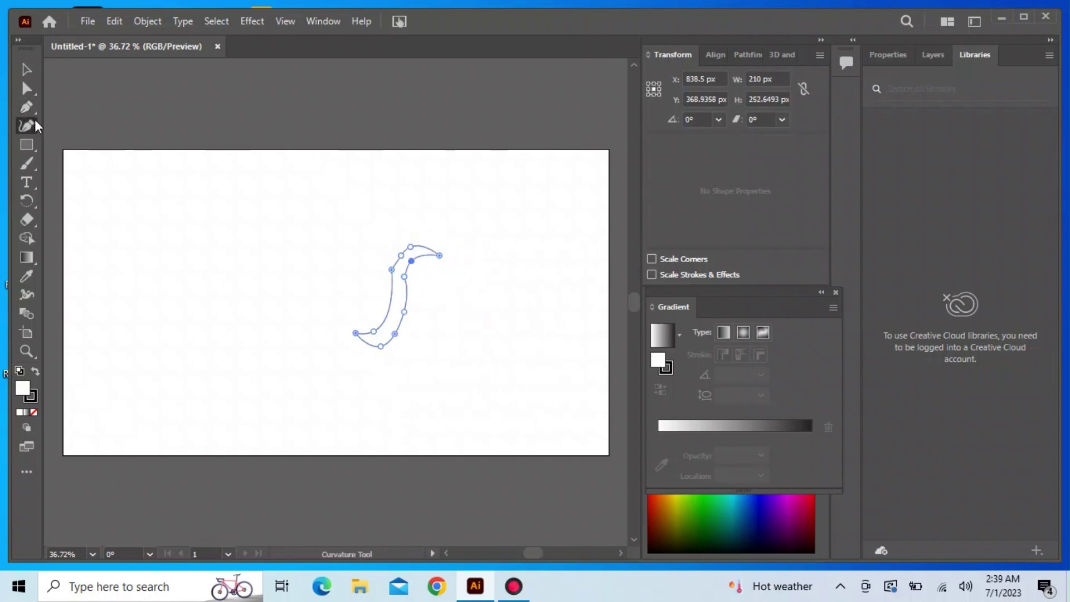
mouse_move(356, 332)
mouse_down()
mouse_move(339, 317)
mouse_move(388, 328)
mouse_move(325, 303)
mouse_up()
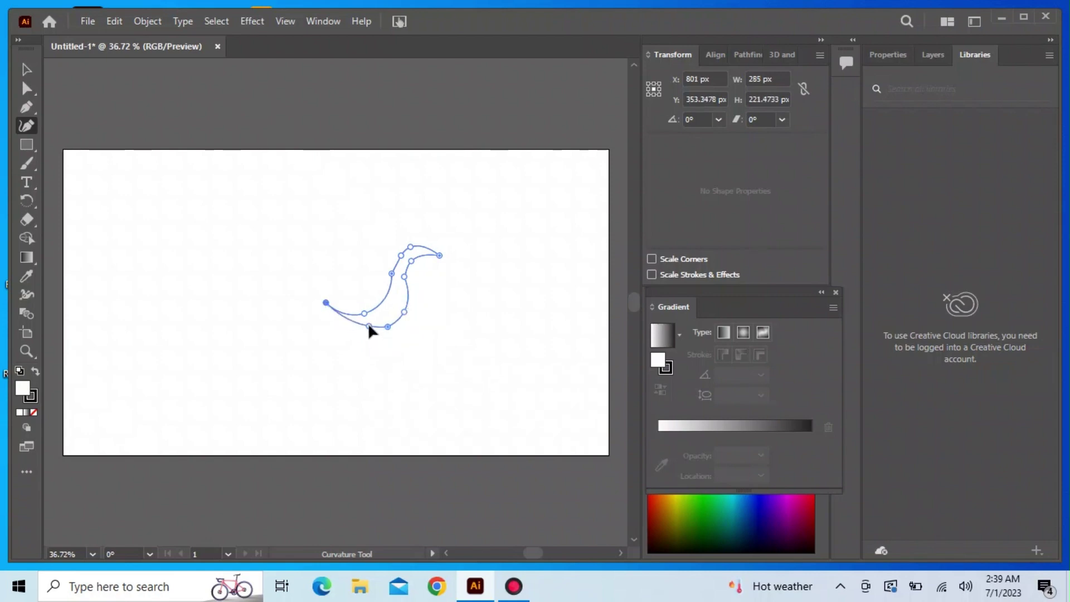
drag(404, 311, 398, 309)
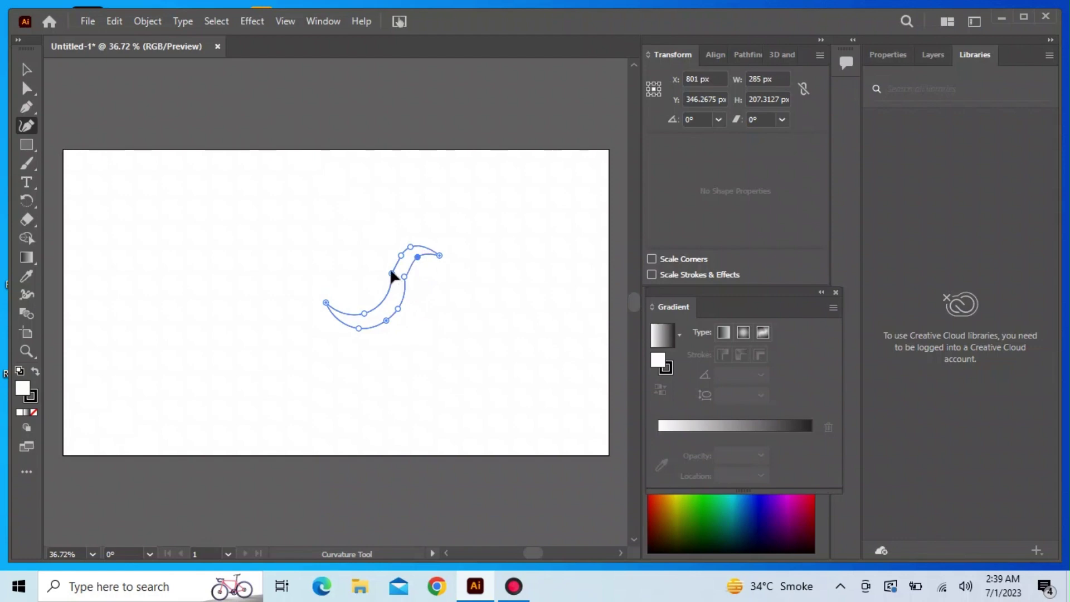
mouse_move(392, 244)
mouse_down()
mouse_move(401, 256)
mouse_move(393, 249)
mouse_move(384, 265)
mouse_up()
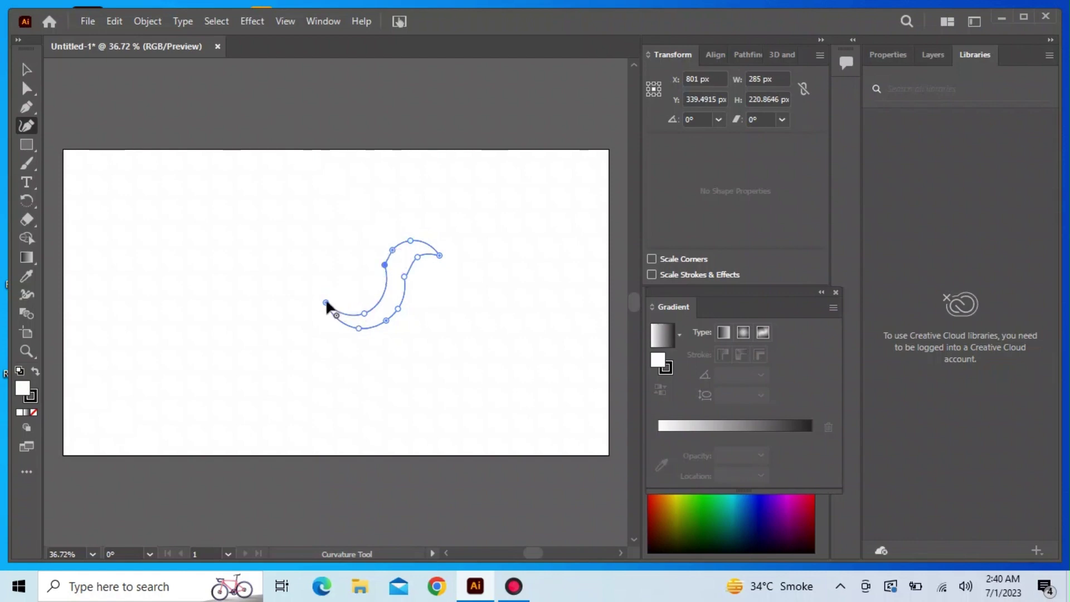
mouse_move(325, 302)
mouse_down()
mouse_move(320, 294)
mouse_move(361, 306)
mouse_up()
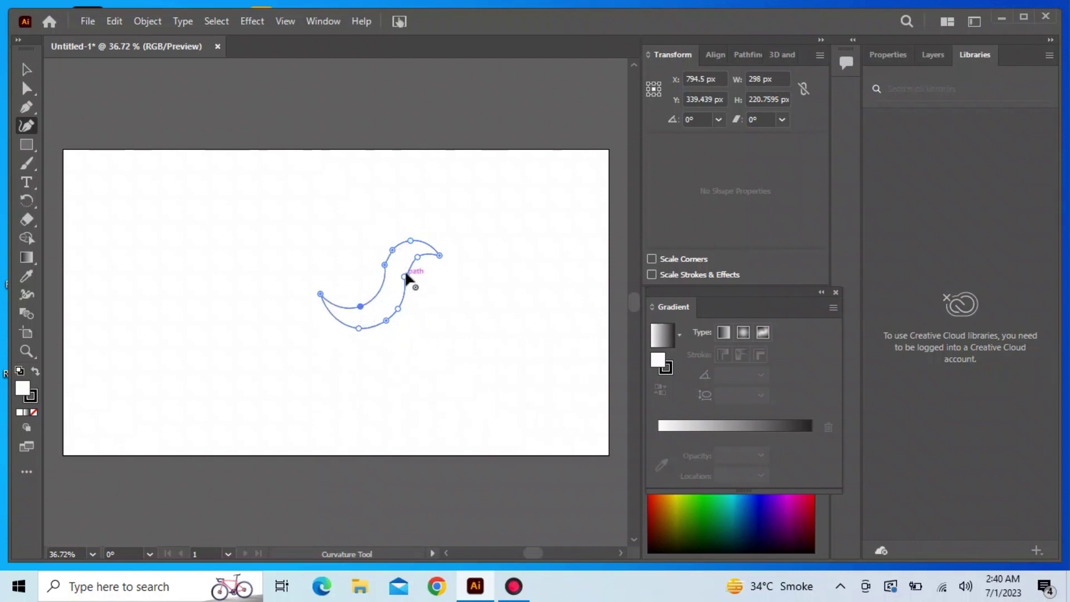
drag(420, 249, 419, 254)
drag(319, 294, 308, 281)
- Extend the right tip up-right and thin the body into a flowing S-curve
drag(385, 266, 384, 274)
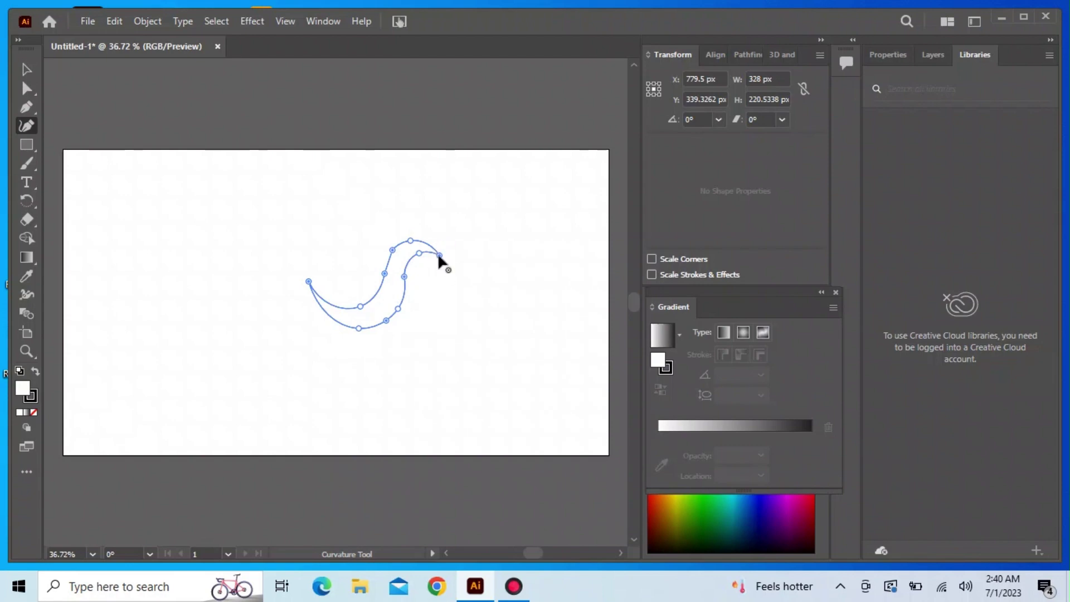
mouse_move(440, 256)
mouse_down()
mouse_move(411, 231)
mouse_move(452, 244)
mouse_up()
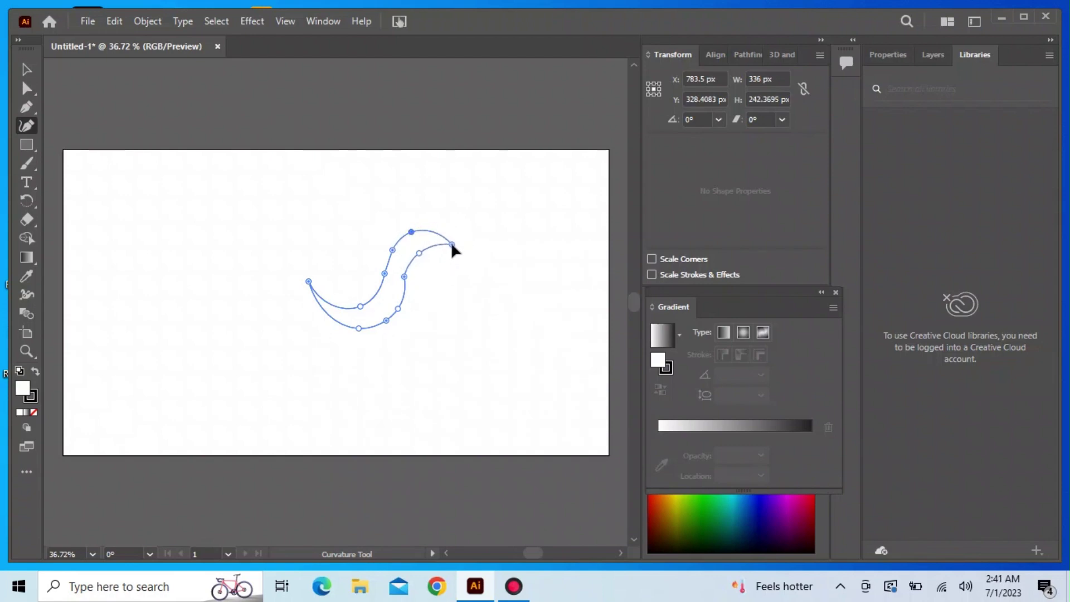
drag(404, 276, 416, 248)
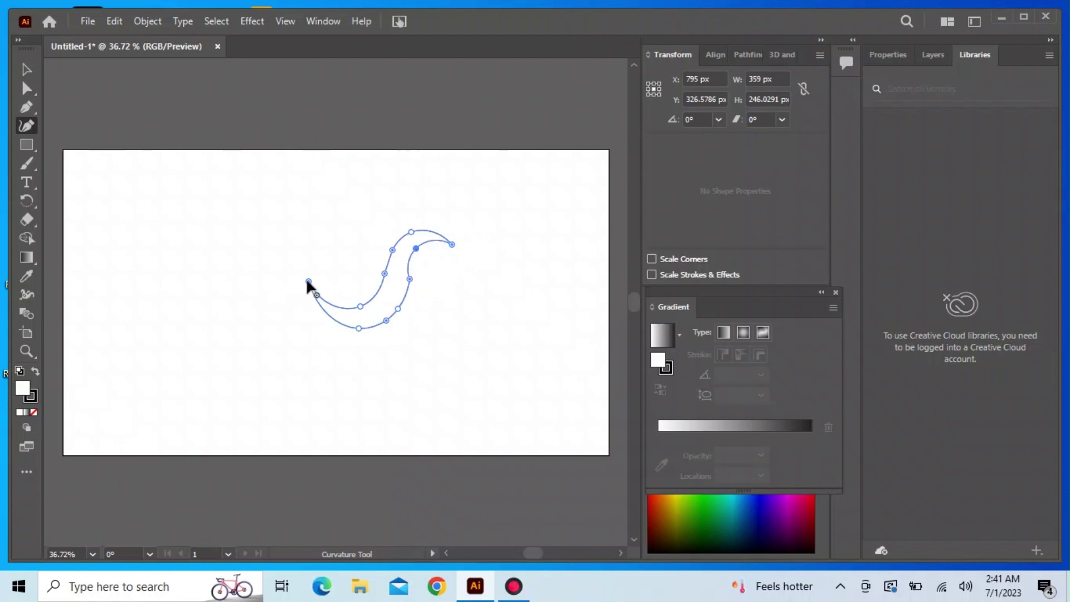
drag(309, 281, 303, 268)
drag(386, 320, 376, 326)
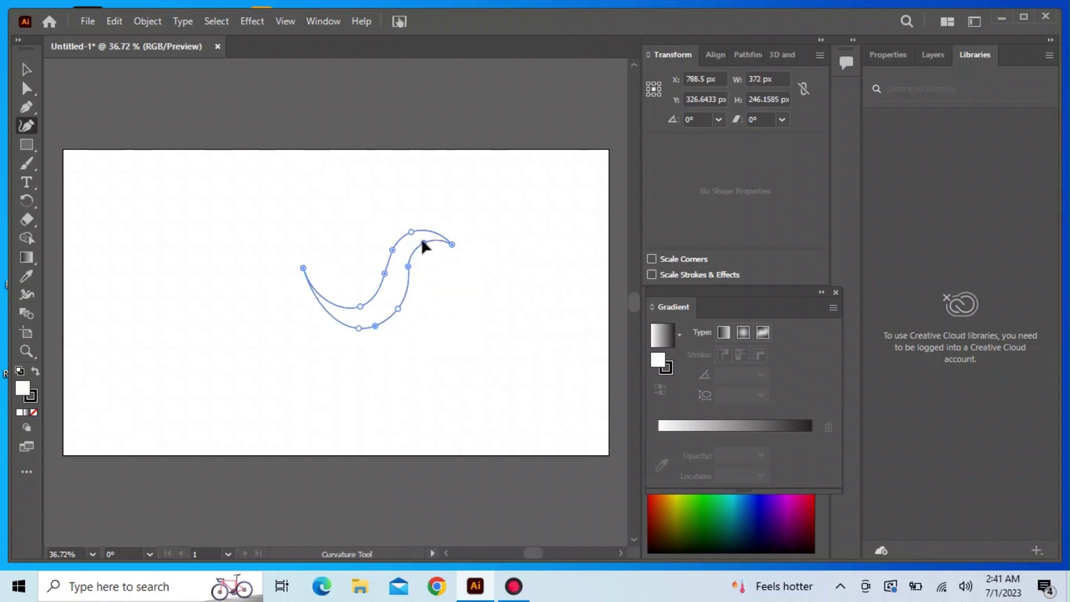
drag(416, 248, 424, 243)
mouse_move(398, 308)
mouse_down()
mouse_move(405, 298)
mouse_move(387, 283)
mouse_up()
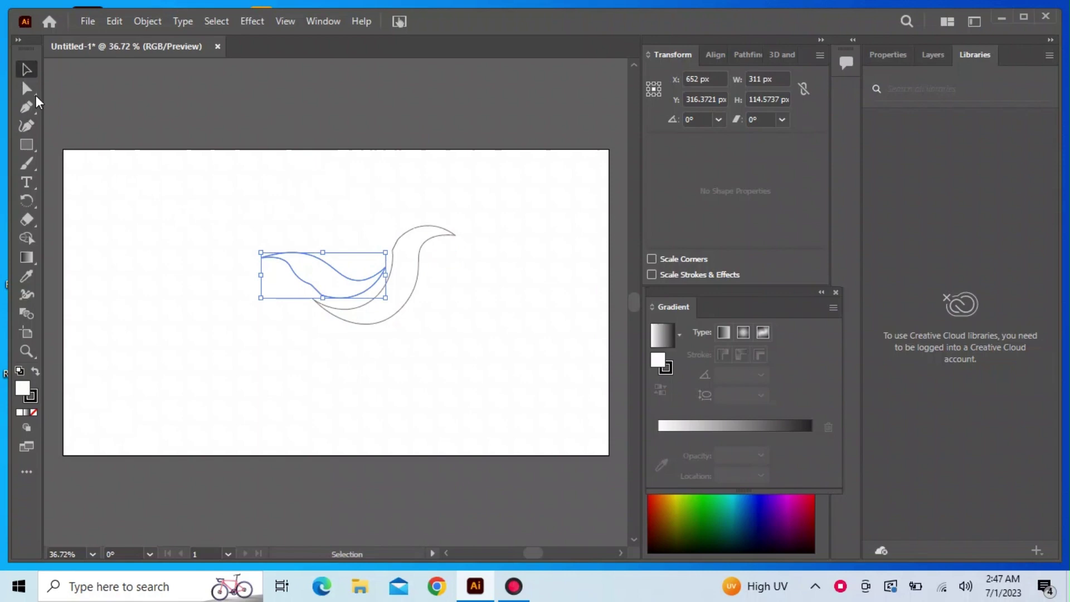
- Draw a closed, pointed wing path from the swooshes' junction up to the top-left
click(154, 278)
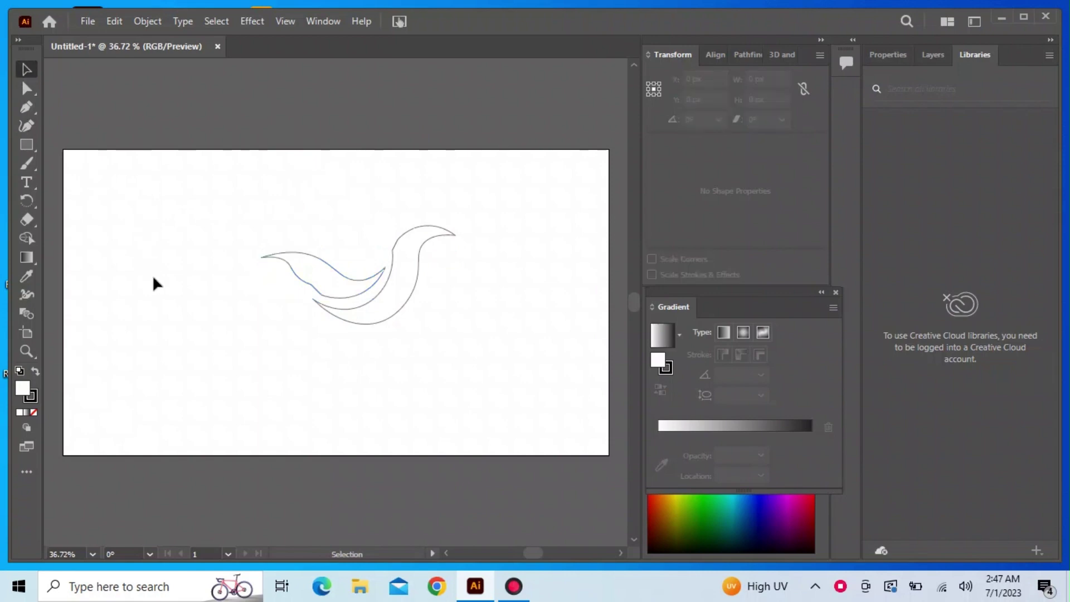
click(26, 107)
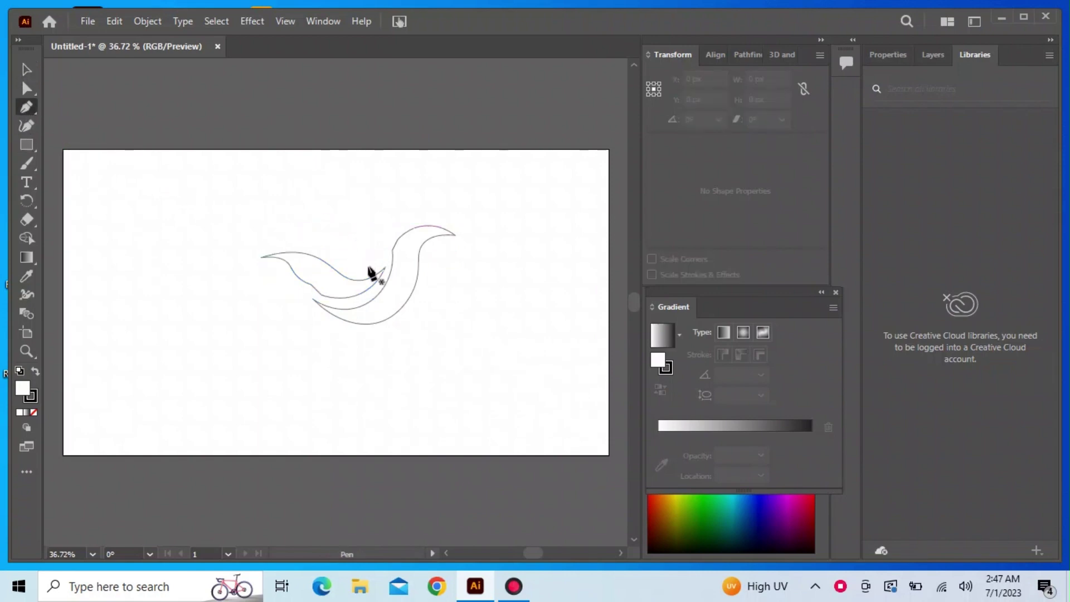
mouse_move(376, 267)
mouse_down()
mouse_move(329, 254)
mouse_move(354, 272)
mouse_move(269, 230)
mouse_move(262, 189)
mouse_move(246, 175)
mouse_move(258, 210)
mouse_move(240, 184)
mouse_move(282, 227)
mouse_move(225, 205)
mouse_move(222, 190)
mouse_up()
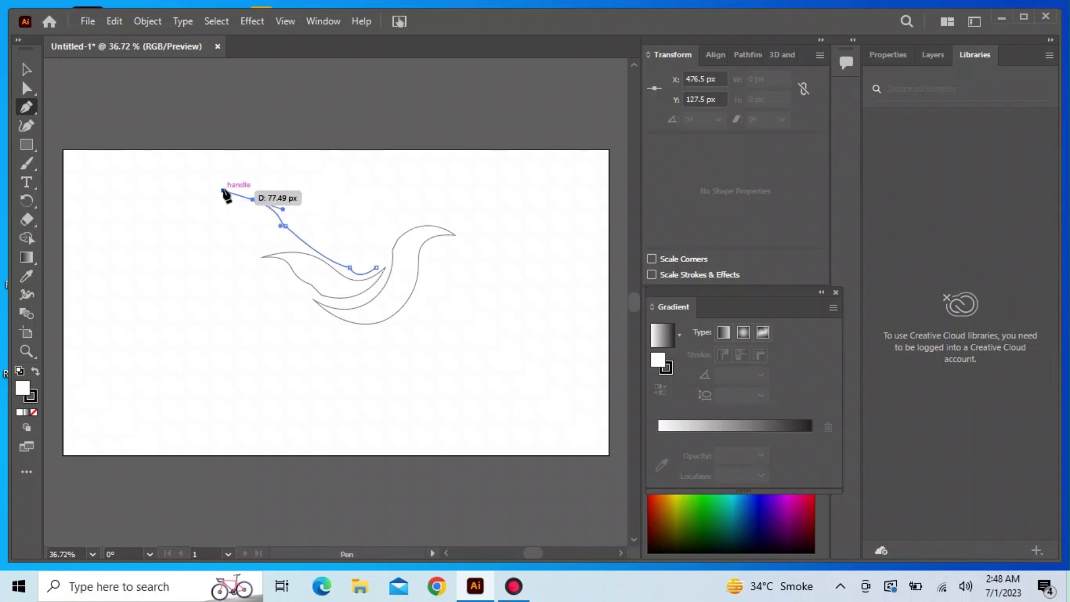
key(ctrl)
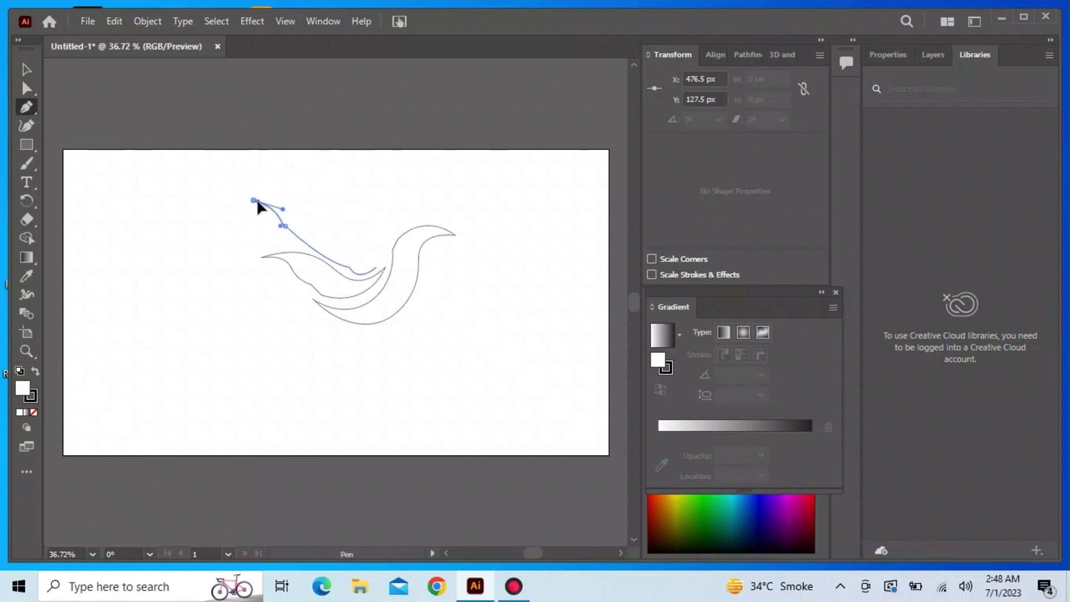
key(ctrl+z)
drag(254, 200, 290, 216)
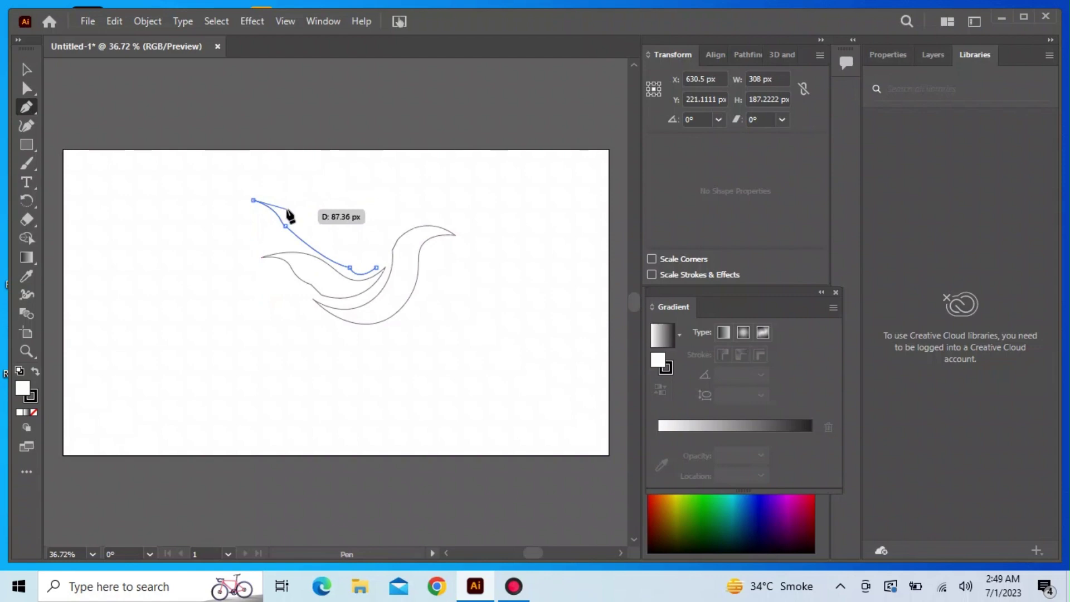
mouse_move(289, 216)
mouse_down()
mouse_move(327, 232)
mouse_move(336, 262)
mouse_move(377, 266)
mouse_up()
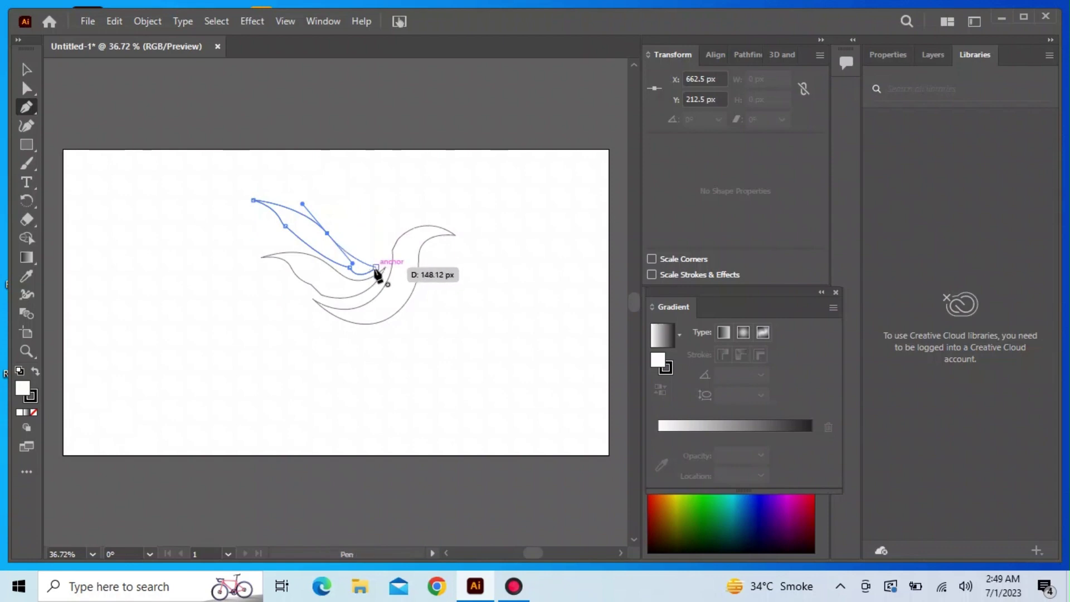
drag(377, 267, 388, 265)
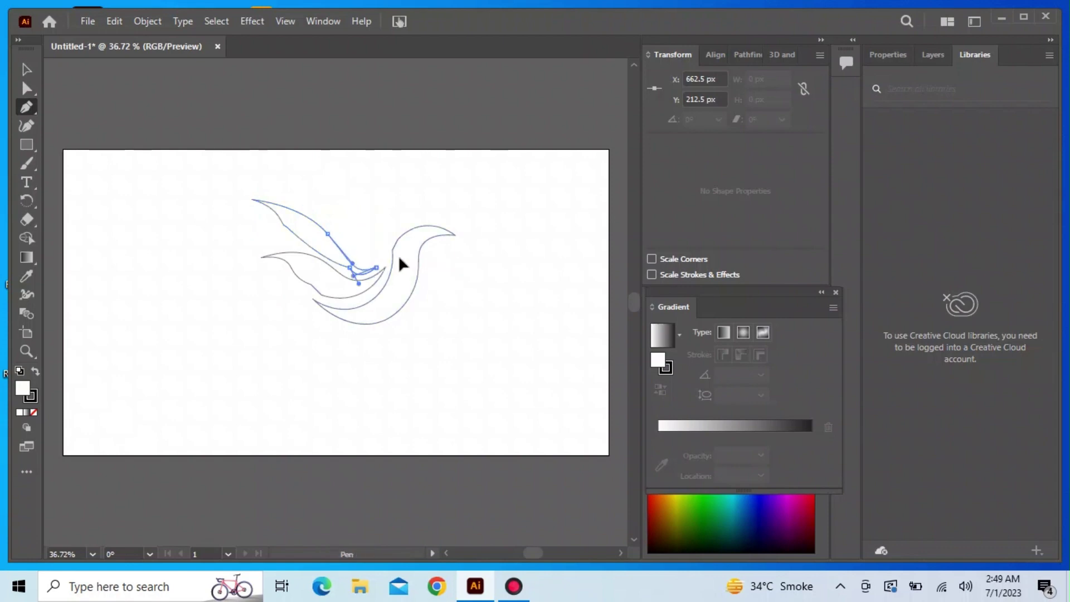
ctrl+click(396, 257)
click(26, 69)
click(131, 217)
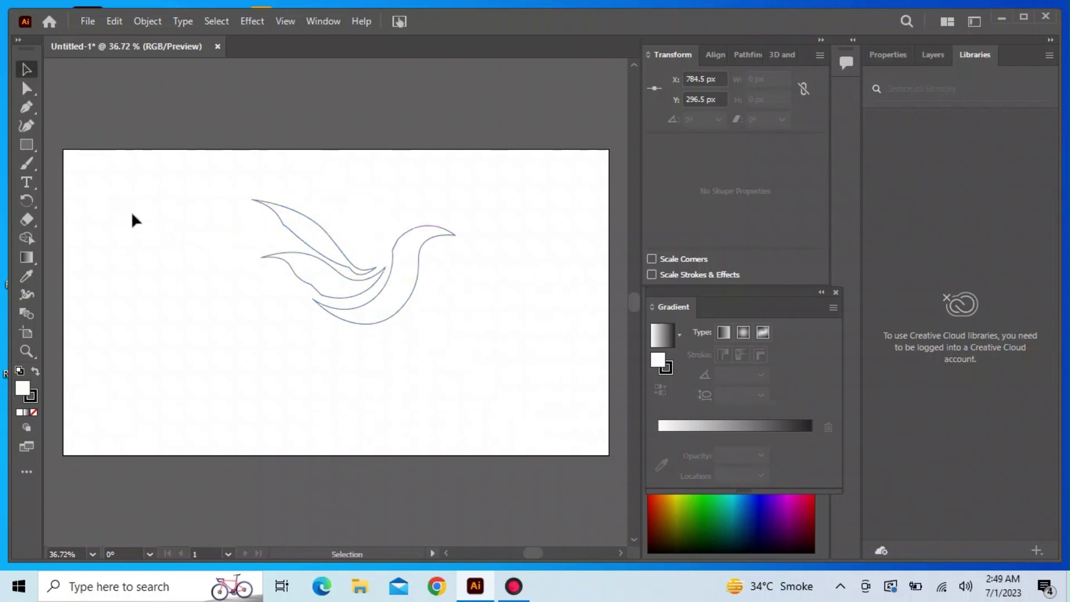
- Add and drag Curvature points on the wing's lower edge so it tapers smoothly into the body
click(282, 220)
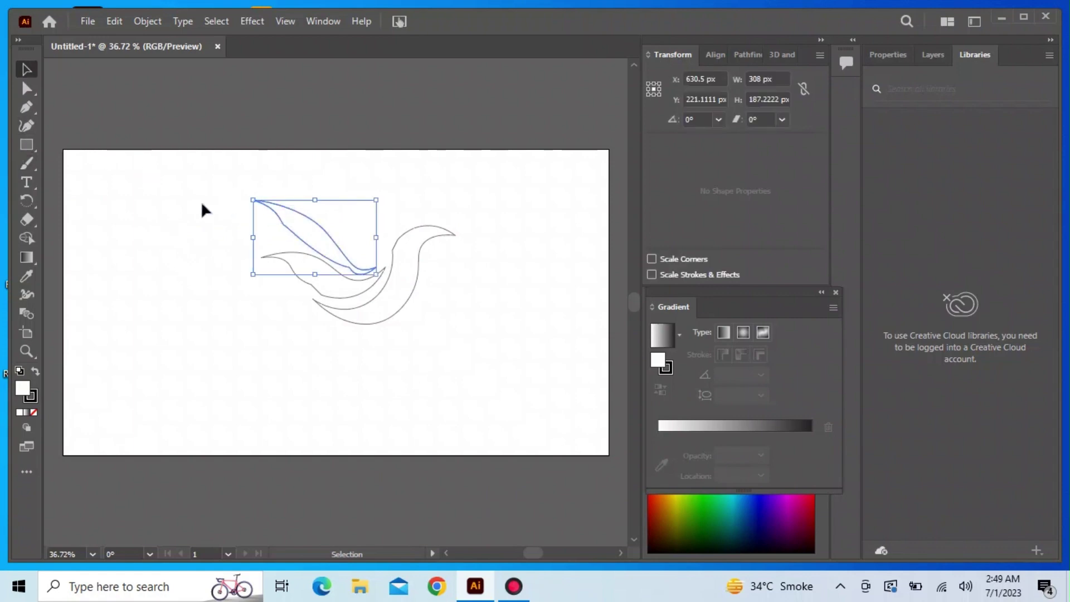
click(36, 128)
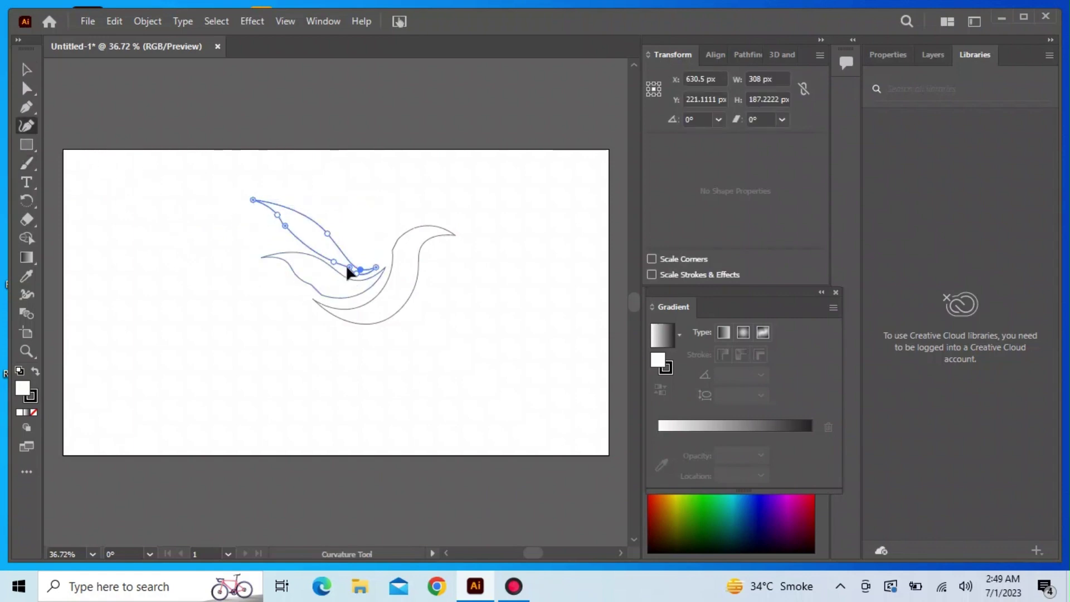
drag(345, 271, 345, 270)
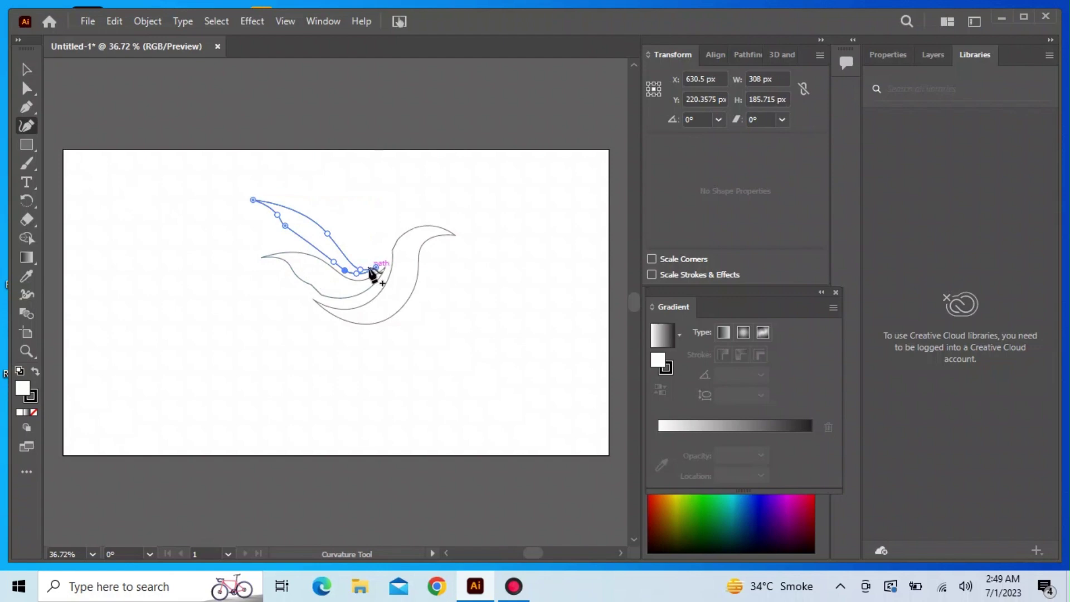
click(360, 267)
drag(345, 271, 331, 255)
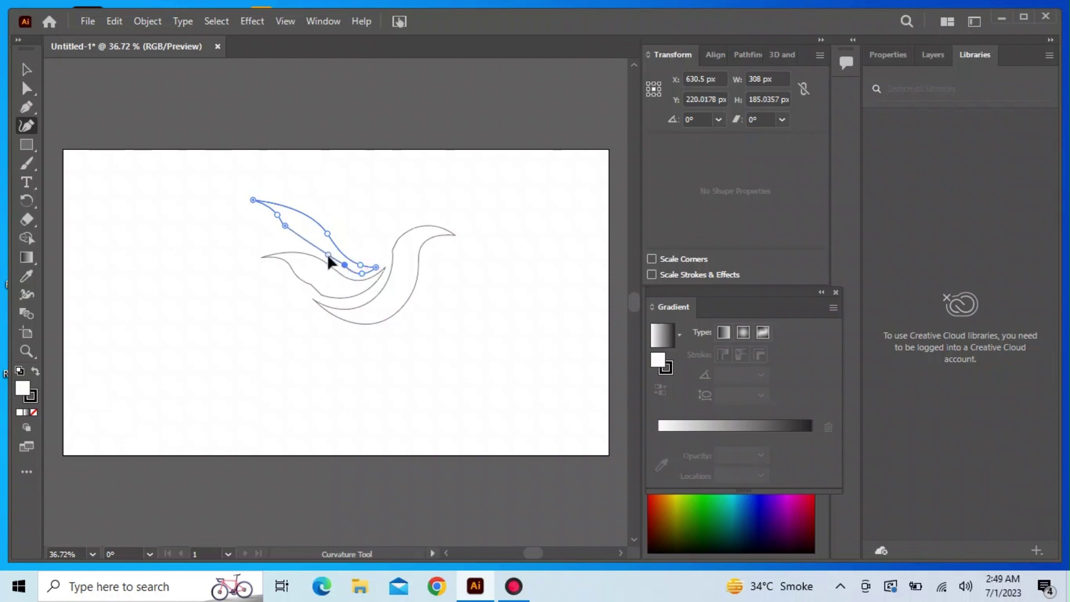
drag(328, 256, 327, 260)
click(25, 74)
click(112, 203)
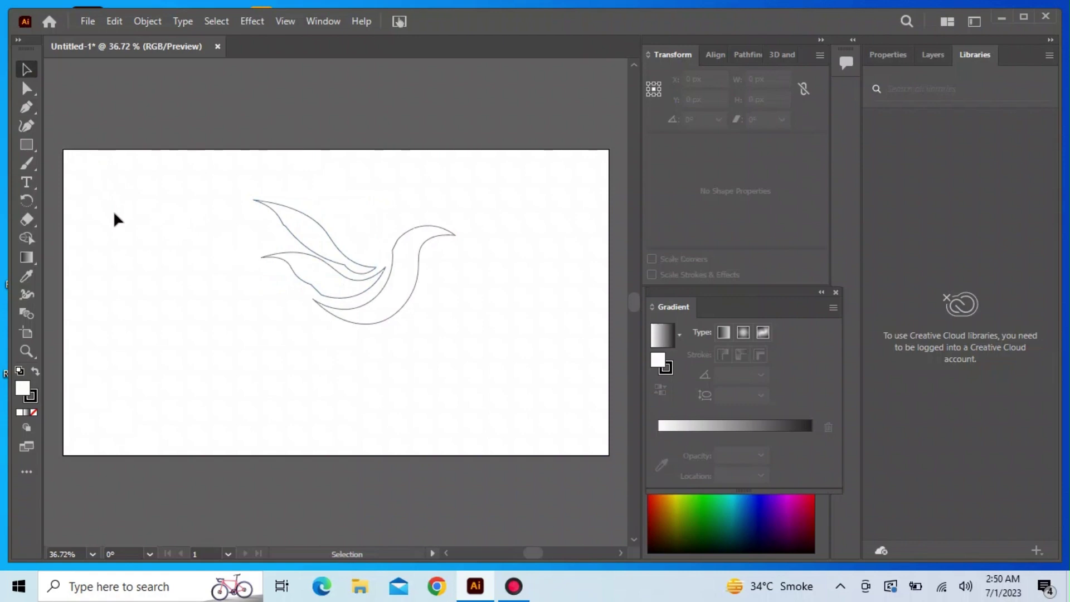
- Draw a closed leaf-shaped feather path arching above the first wing, then select it
key(p)
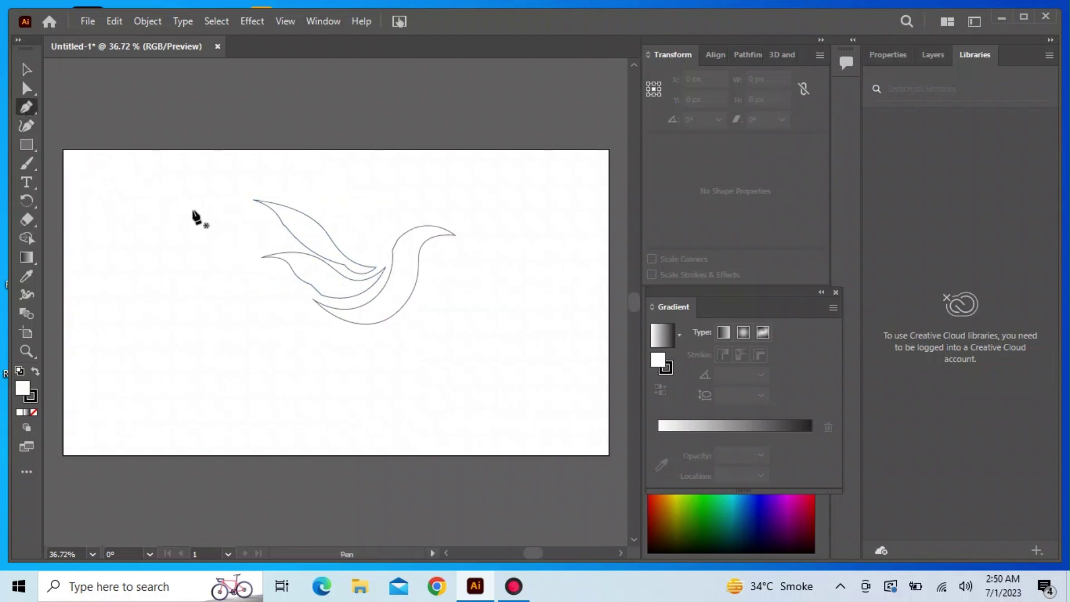
click(344, 242)
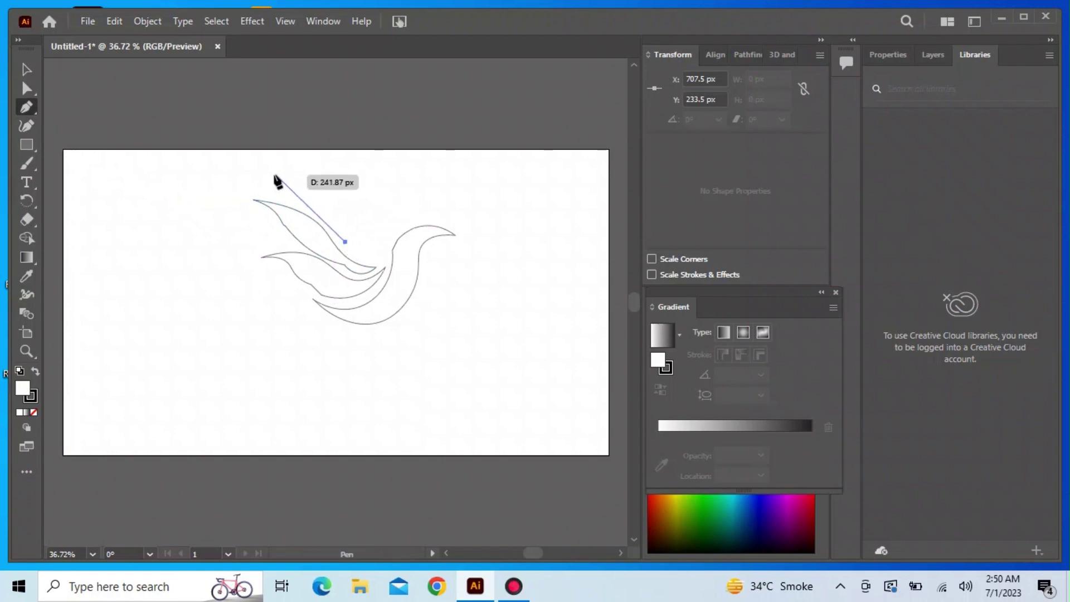
drag(266, 180, 178, 194)
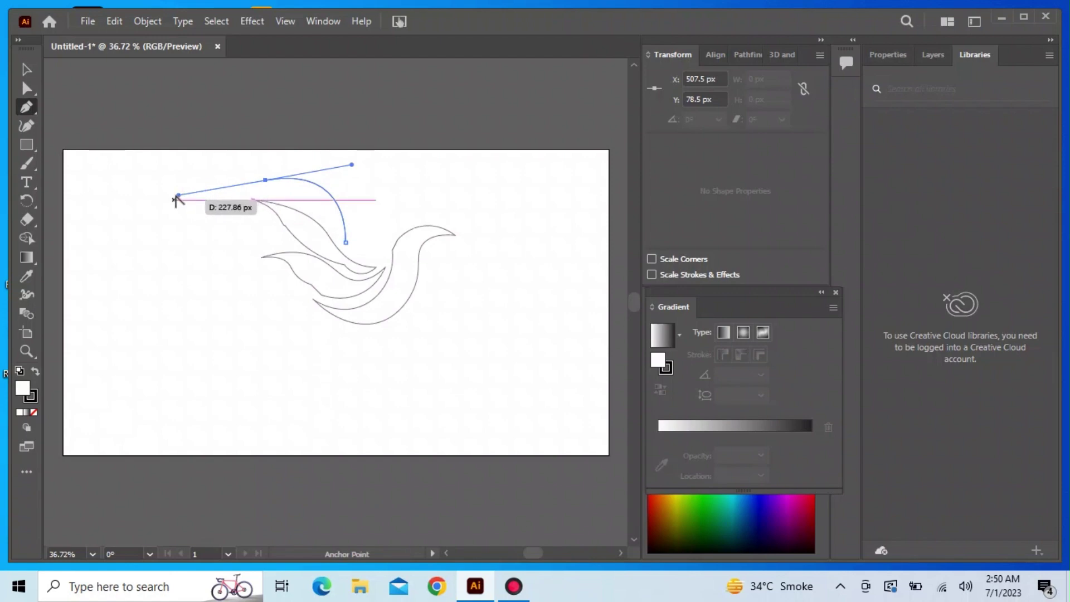
drag(175, 200, 193, 193)
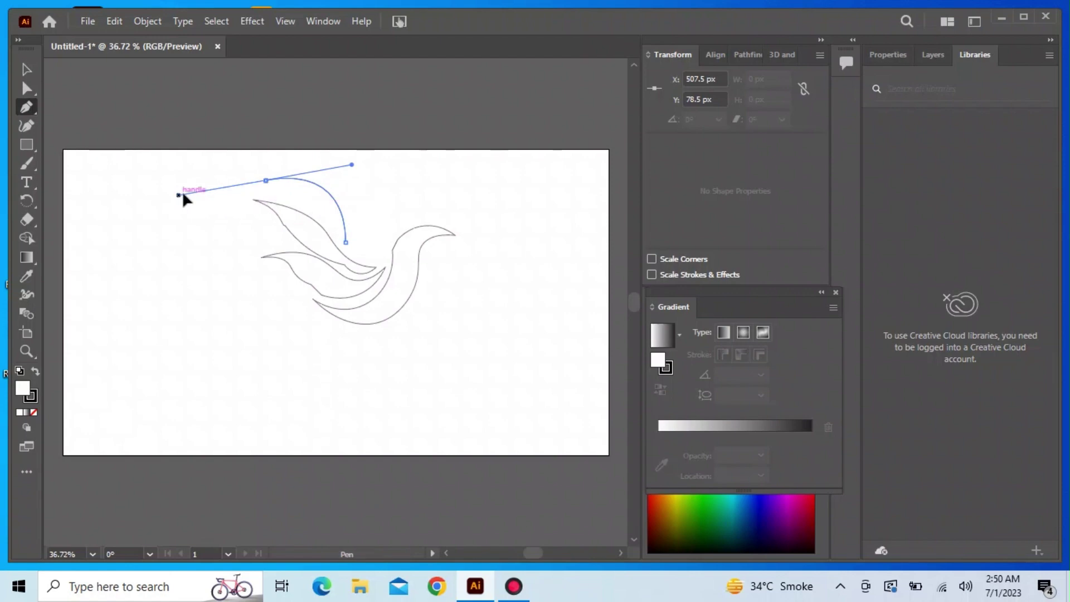
ctrl+click(281, 188)
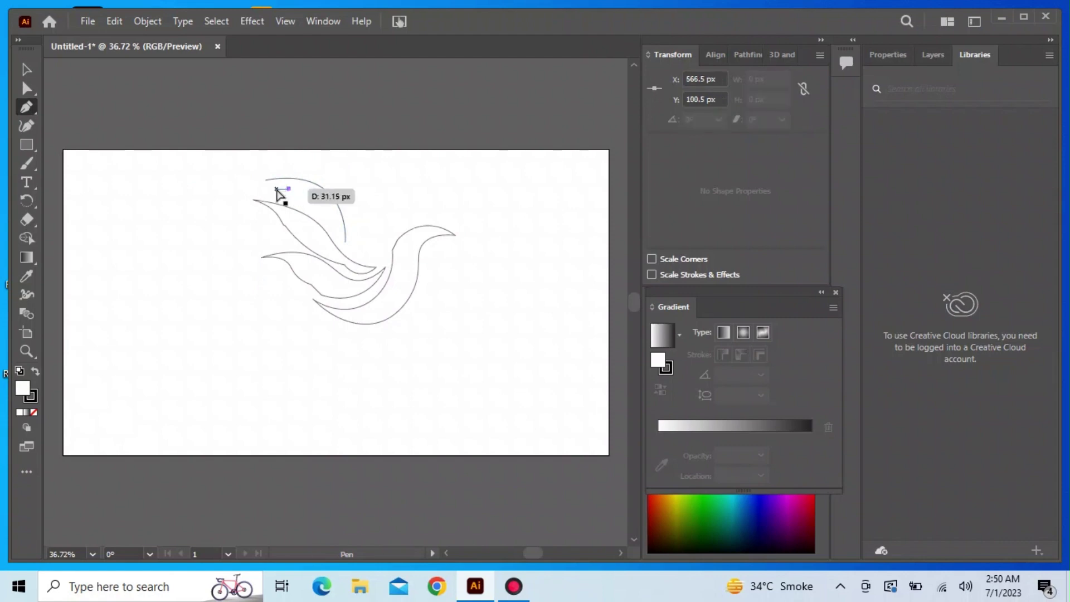
ctrl+click(276, 179)
drag(263, 182, 347, 243)
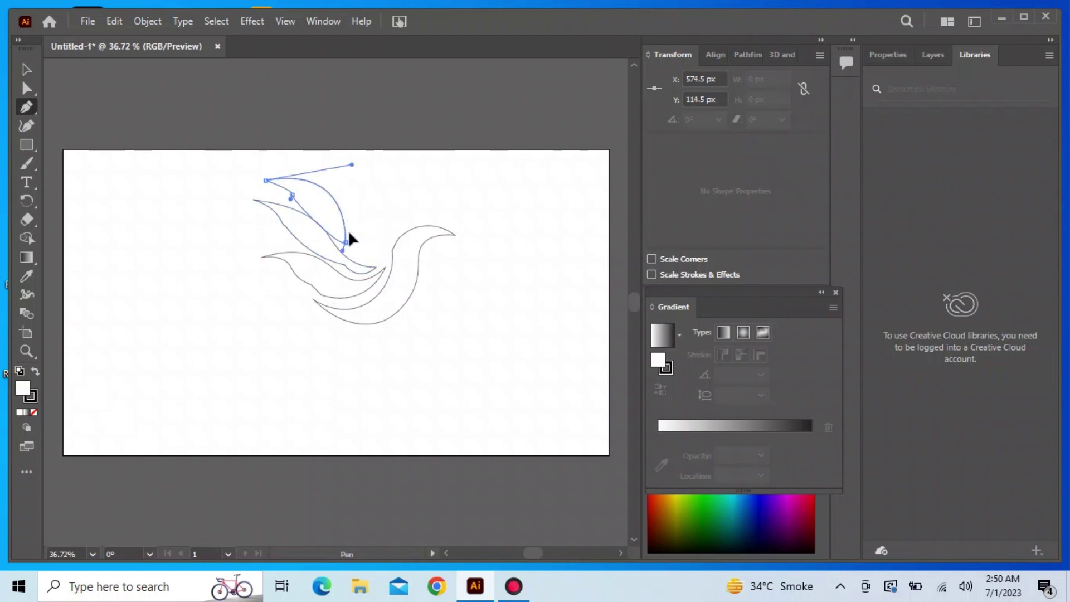
key(v)
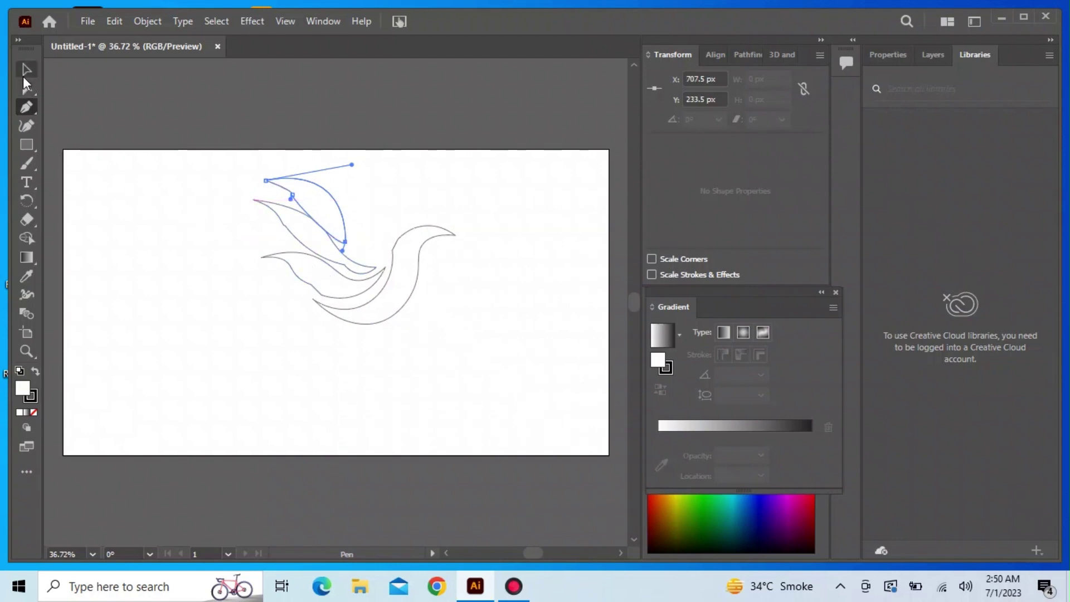
click(264, 205)
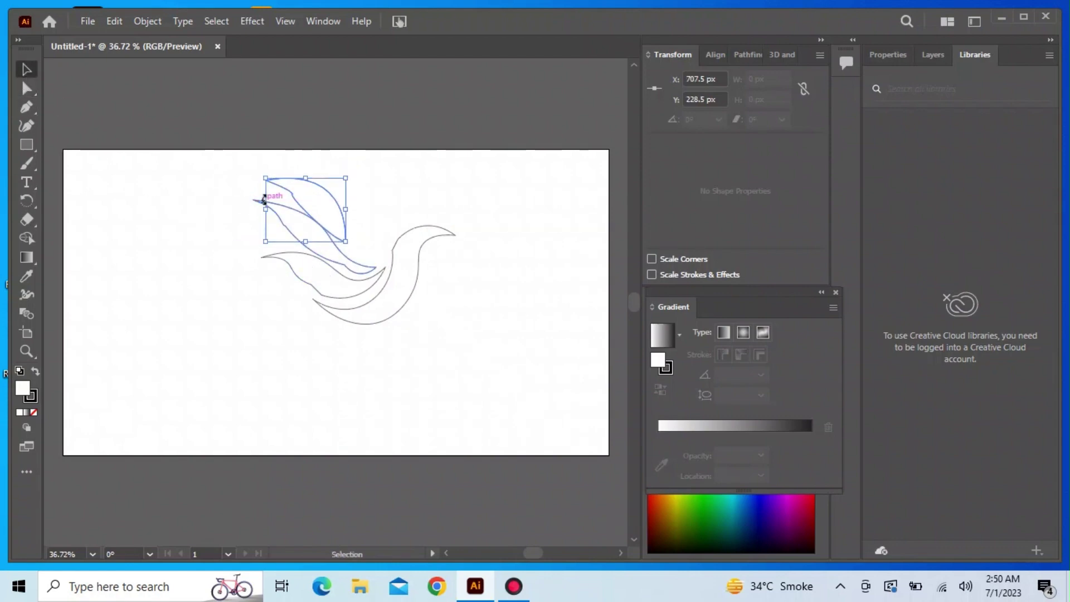
- Widen, rotate and reshape the top leaf's curves and lower tip
drag(339, 240, 352, 241)
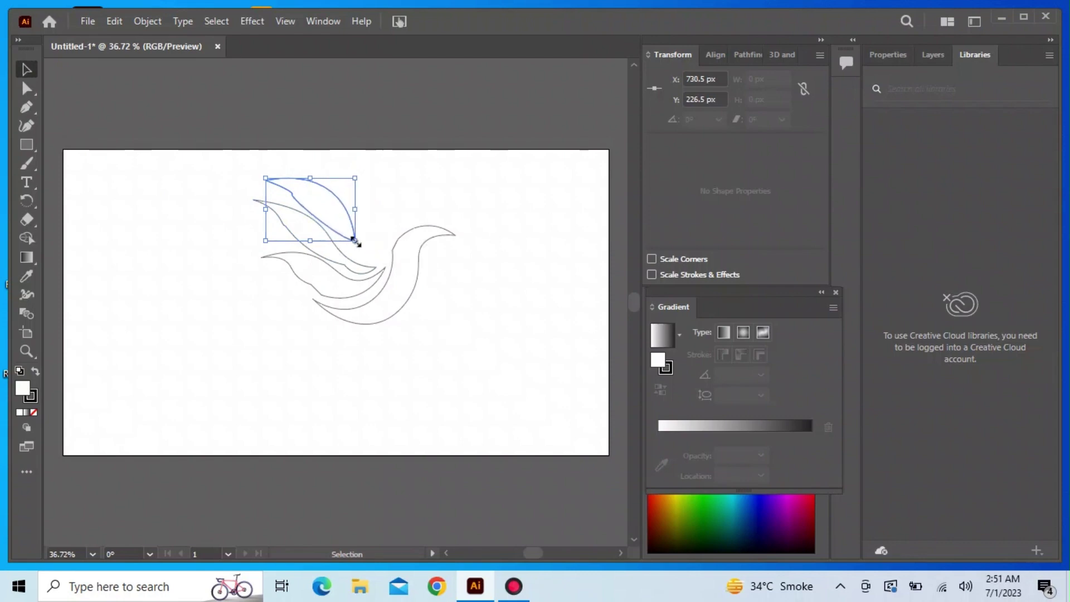
drag(360, 172, 347, 209)
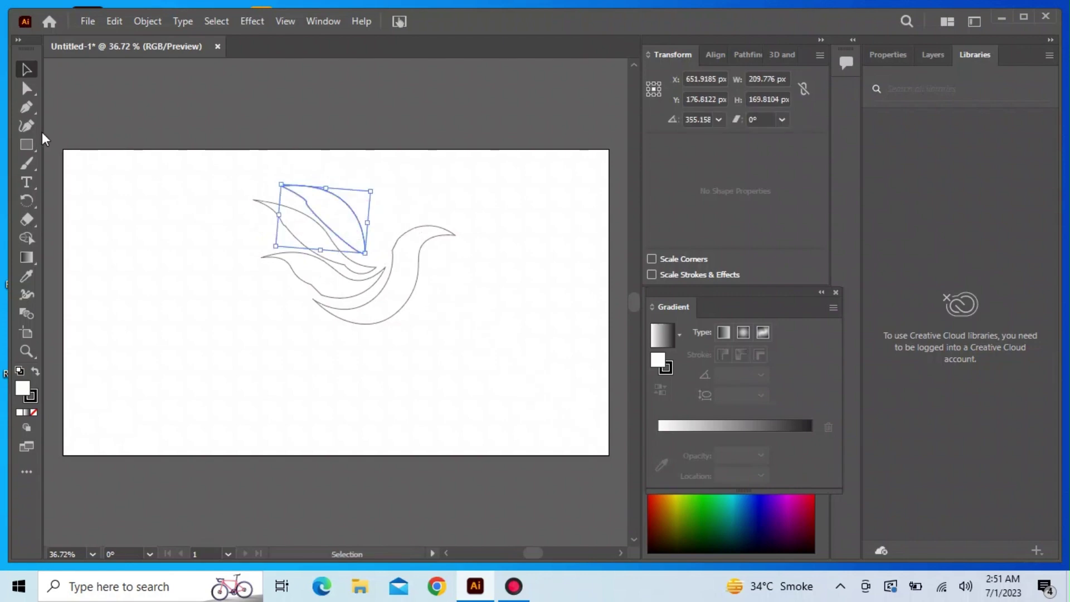
click(26, 126)
drag(344, 241, 316, 223)
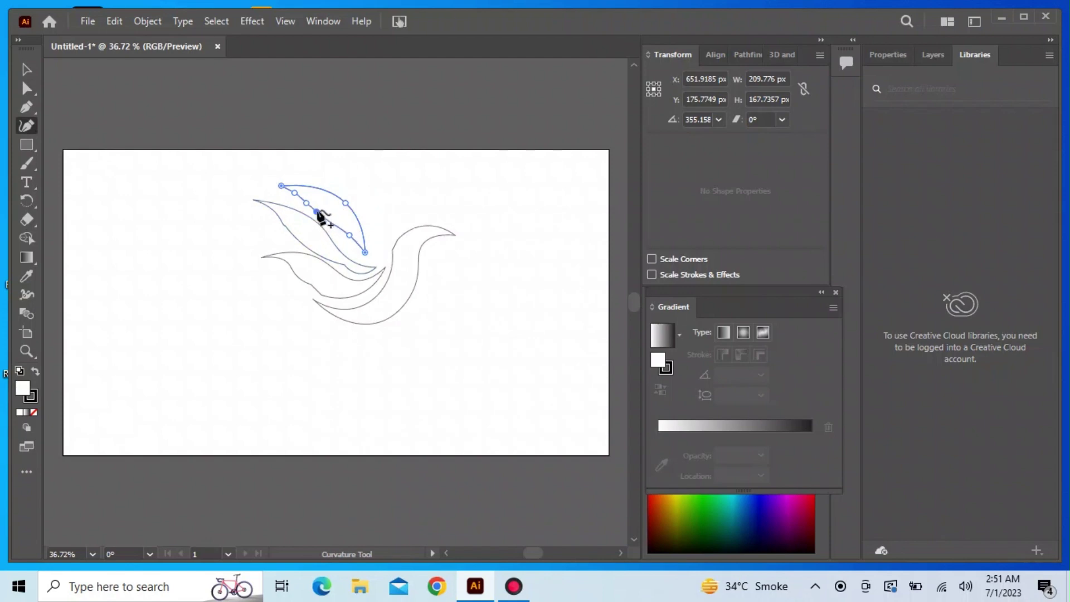
drag(318, 221, 313, 214)
drag(365, 252, 367, 257)
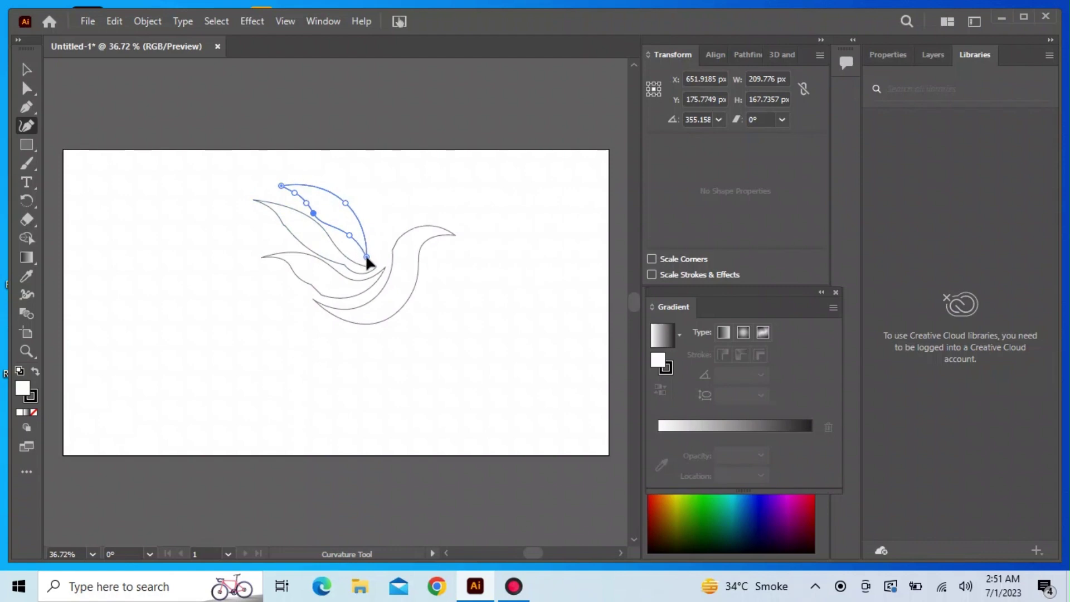
- Nudge the leaf right and down, then give the body swoosh a white-to-black gradient
click(26, 70)
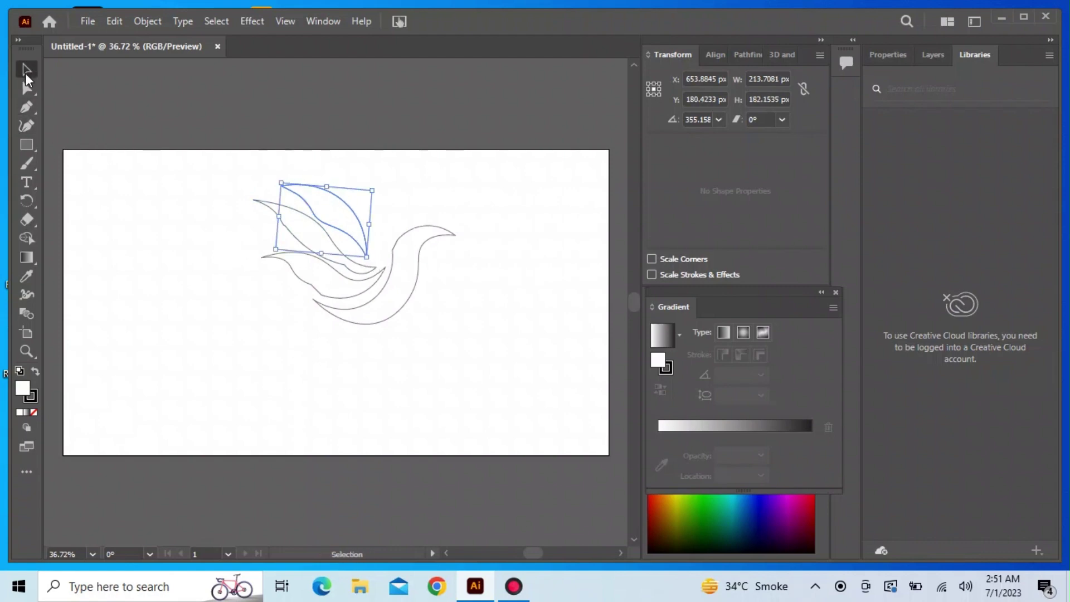
key(Right)
key(Right)
key(Right)
key(Down)
key(Down)
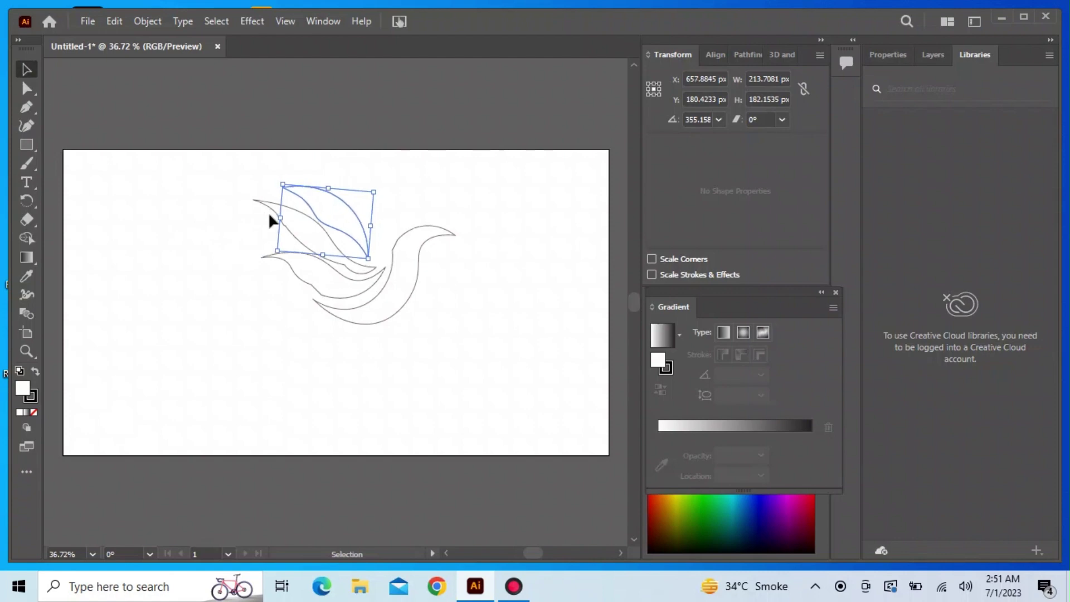
key(Down)
key(Down)
key(Down)
key(Right)
key(Right)
key(Right)
key(Right)
key(Right)
key(Right)
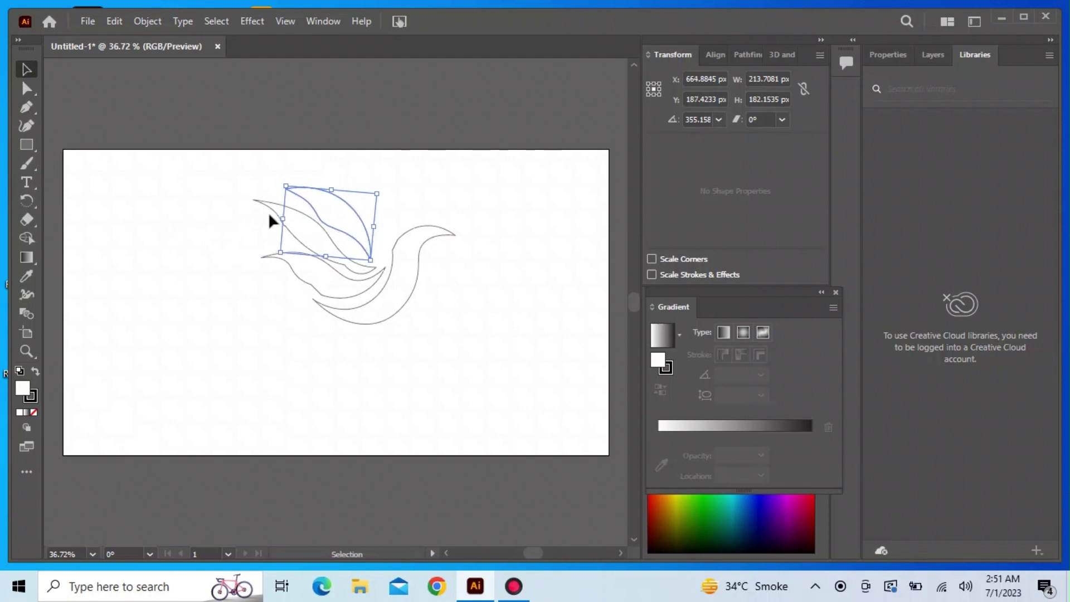
key(Right)
key(Right)
key(Down)
click(218, 246)
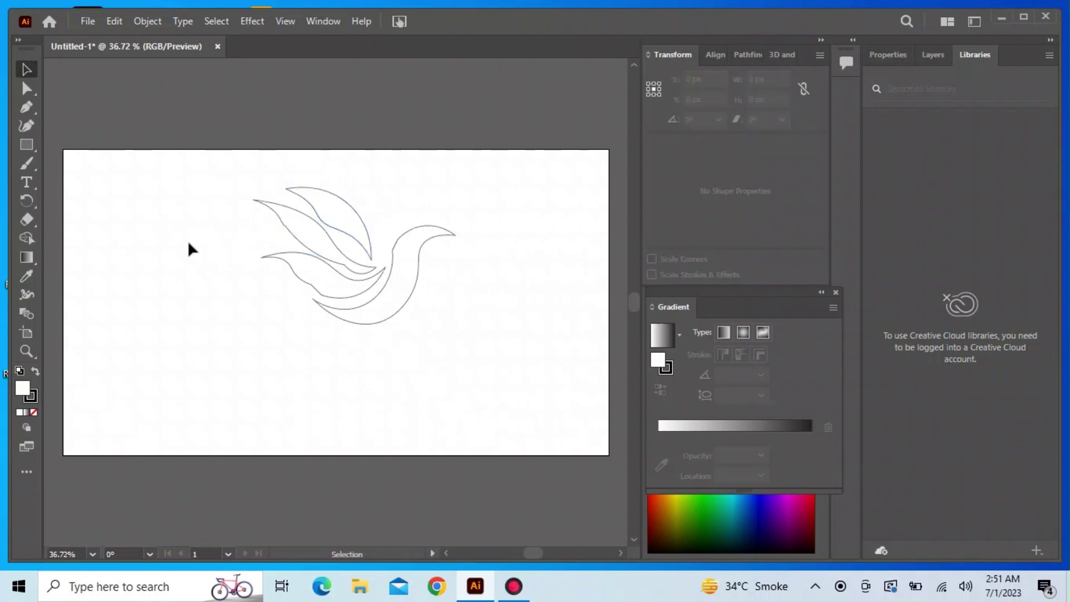
click(27, 257)
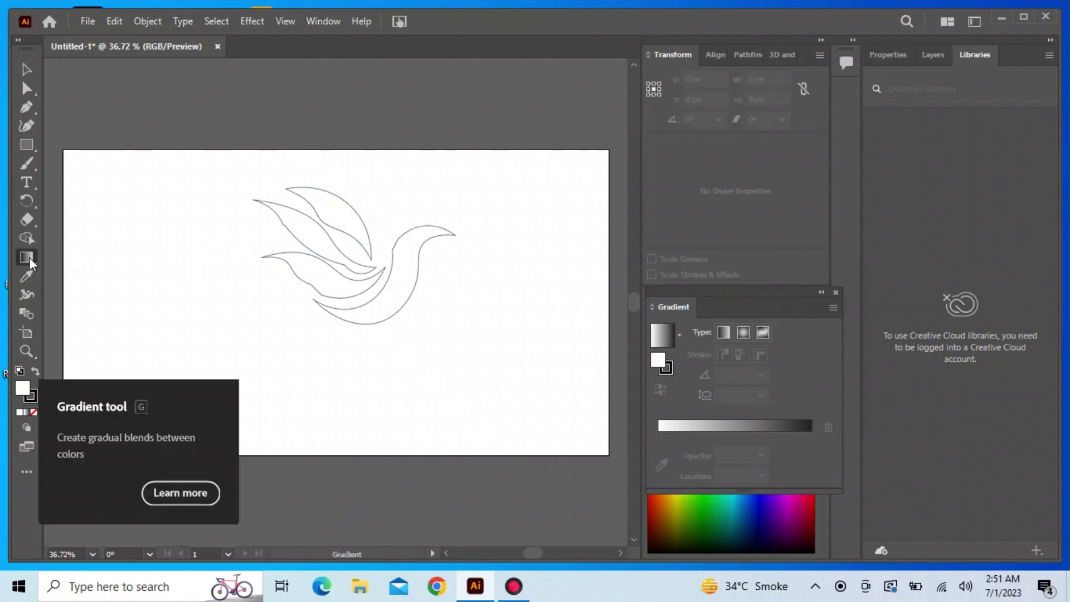
click(355, 305)
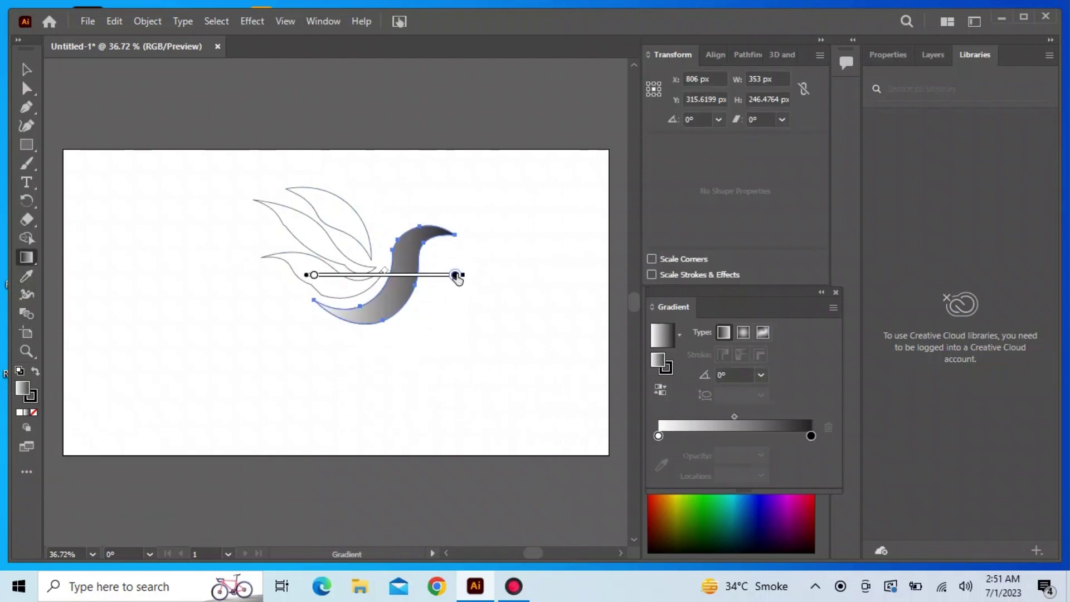
- Set the body gradient's start stop to magenta and end stop to deep raspberry
double_click(455, 275)
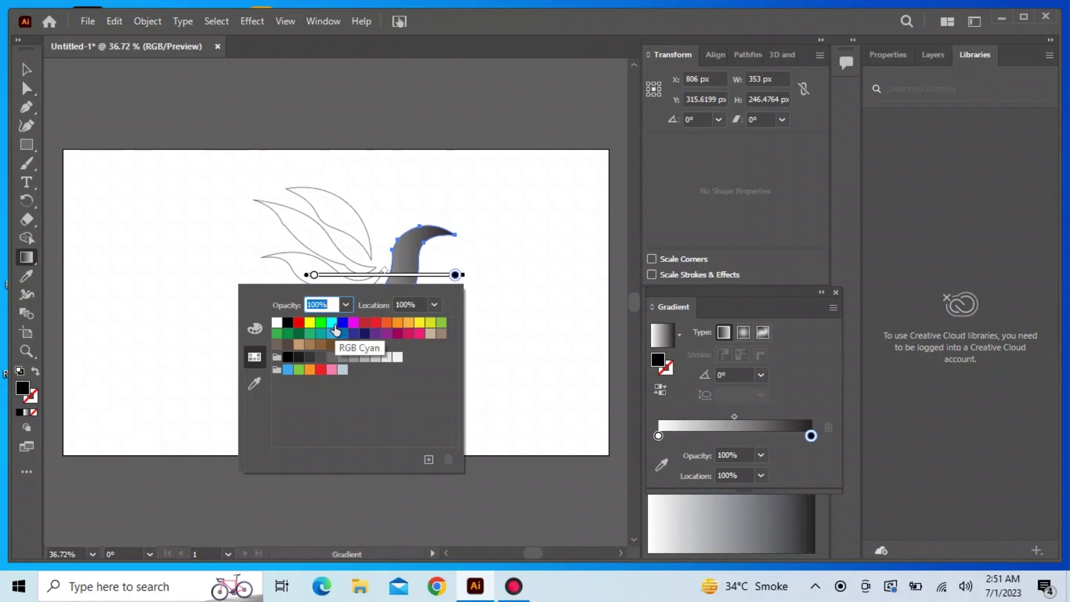
click(353, 323)
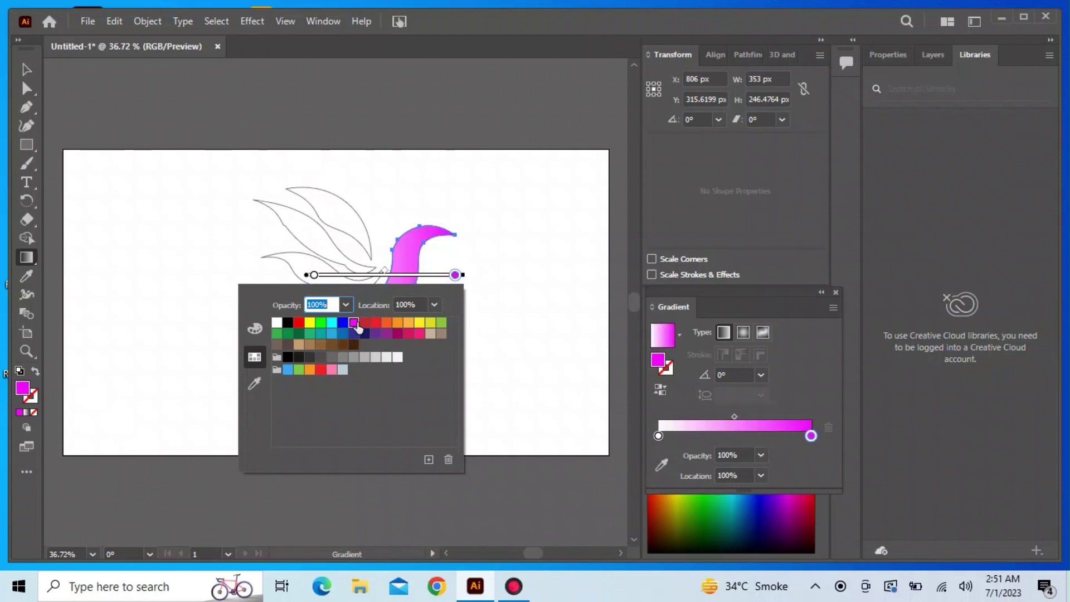
click(397, 333)
click(314, 275)
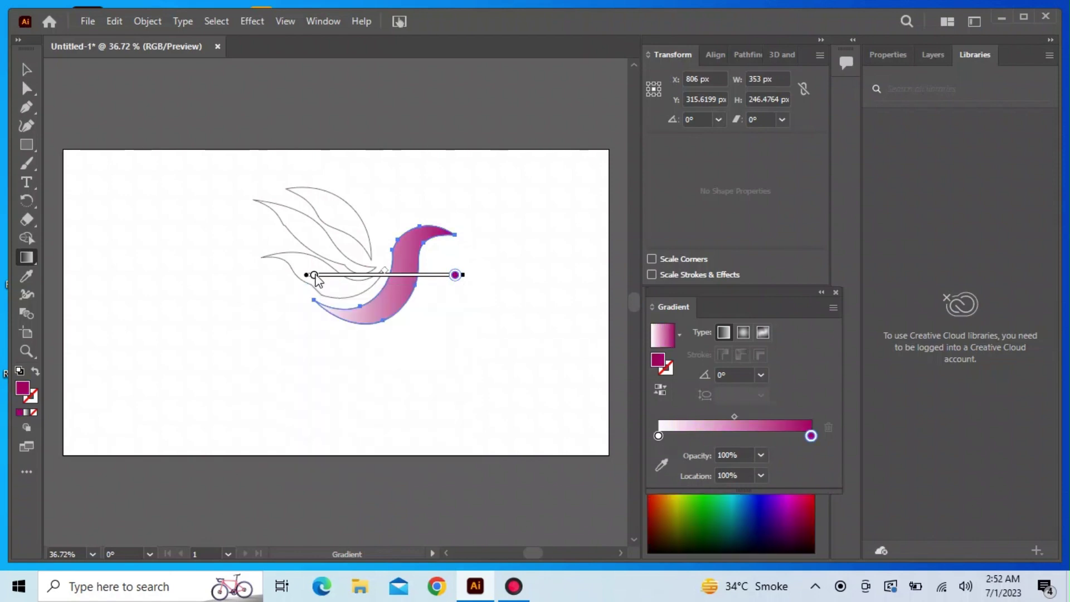
double_click(315, 275)
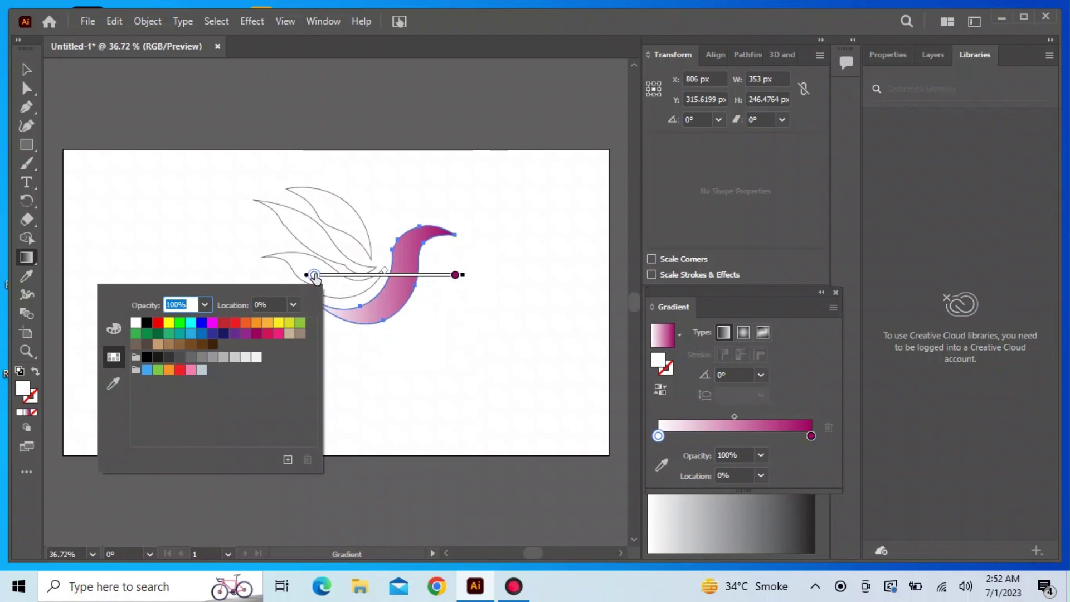
click(213, 322)
click(315, 279)
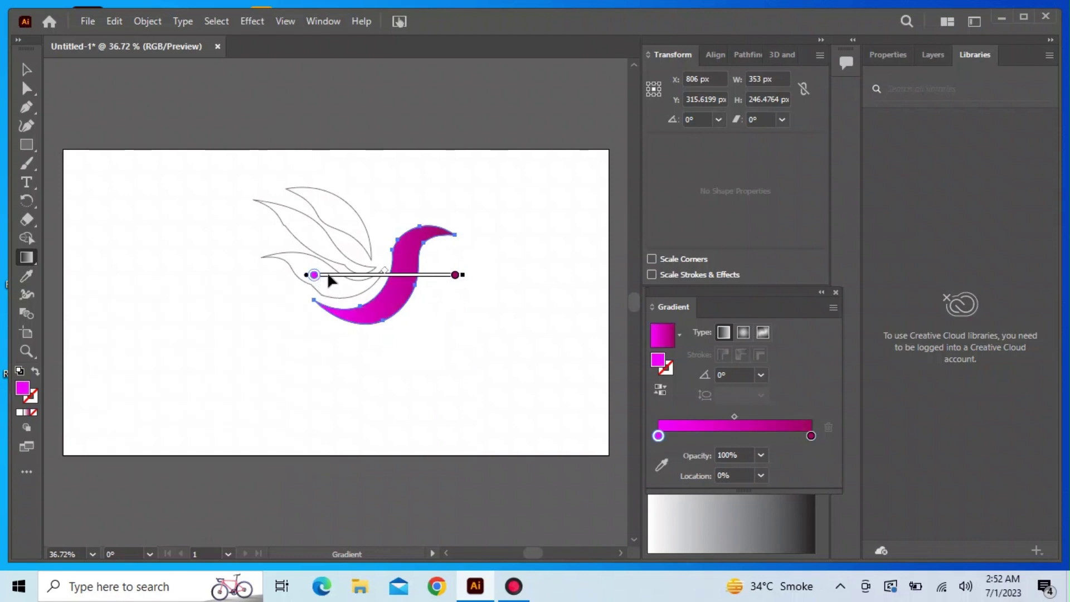
- Move the magenta stop to mid-body and the raspberry stop inward to 76%
drag(315, 276, 362, 276)
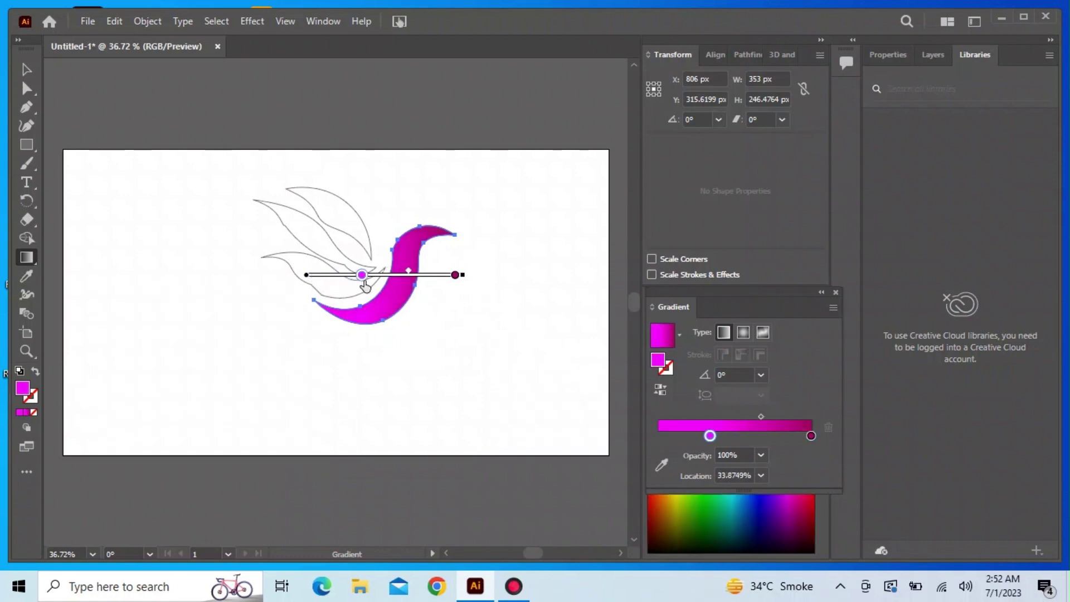
drag(456, 274, 429, 275)
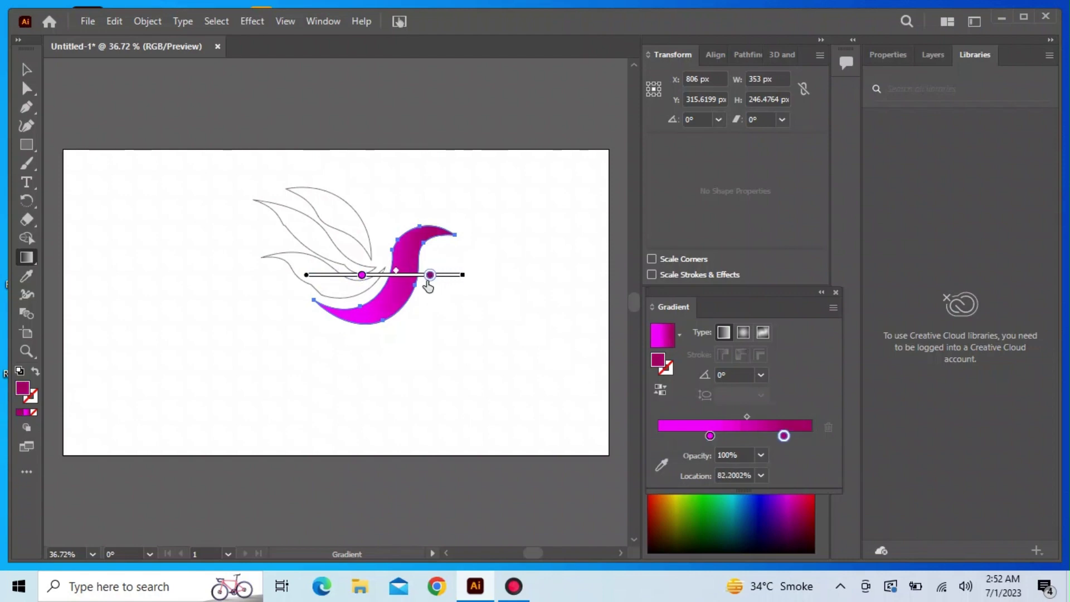
drag(428, 281, 422, 281)
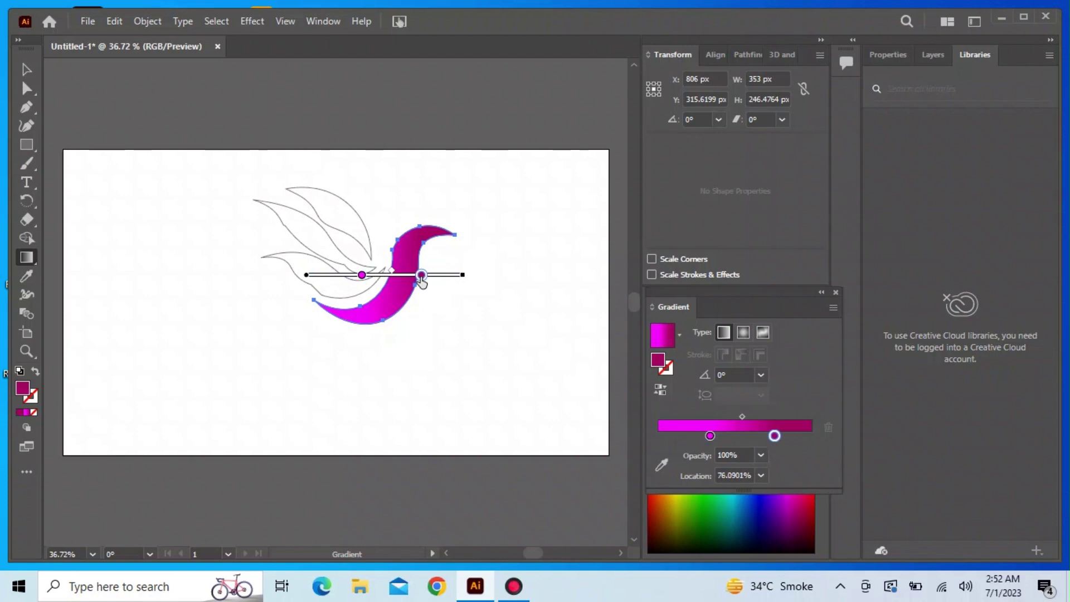
click(27, 70)
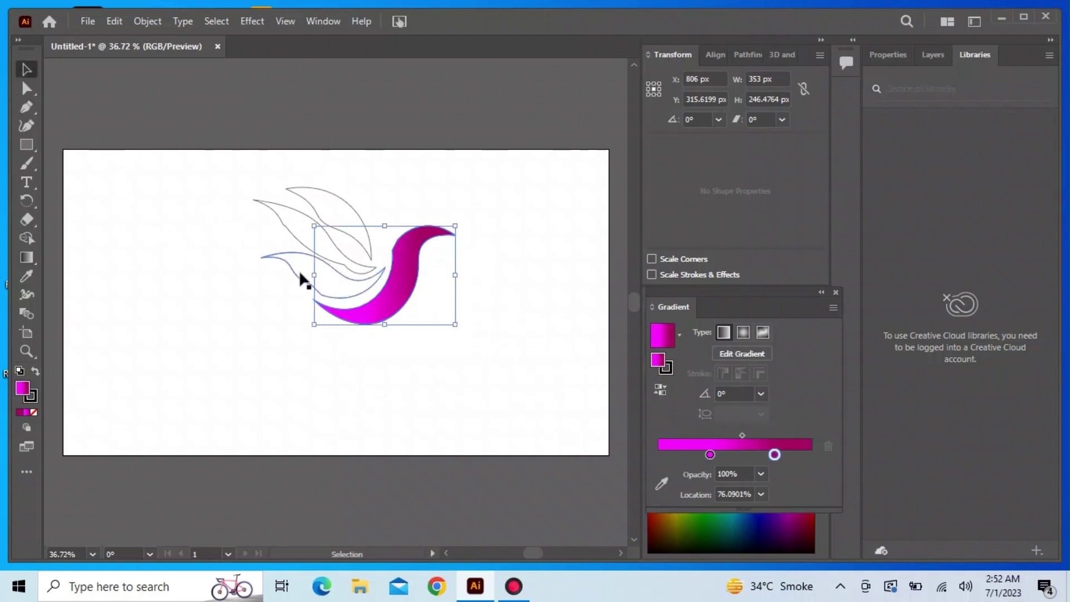
click(299, 273)
- Fill the lower-left wing with a dark-green-to-bright-green gradient, sliding the bright green stop right
click(27, 257)
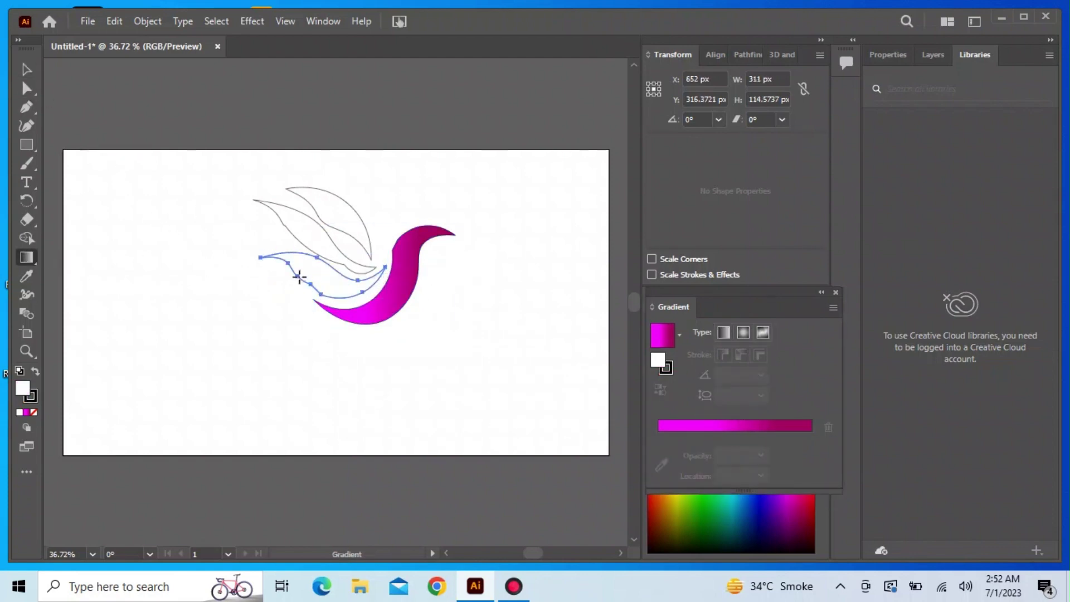
click(298, 277)
double_click(355, 275)
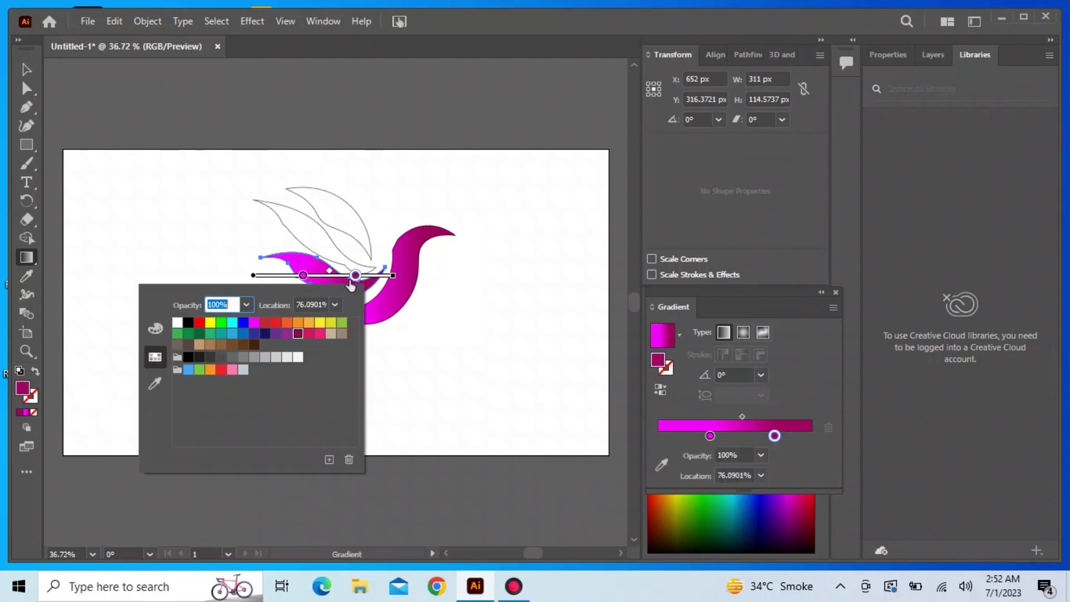
click(222, 324)
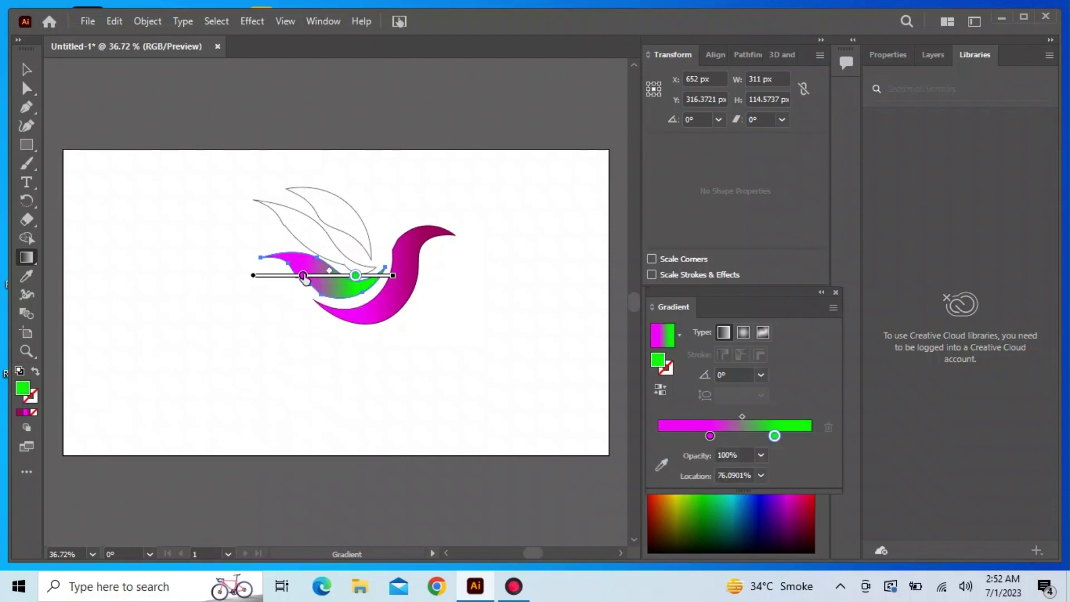
double_click(303, 275)
click(147, 334)
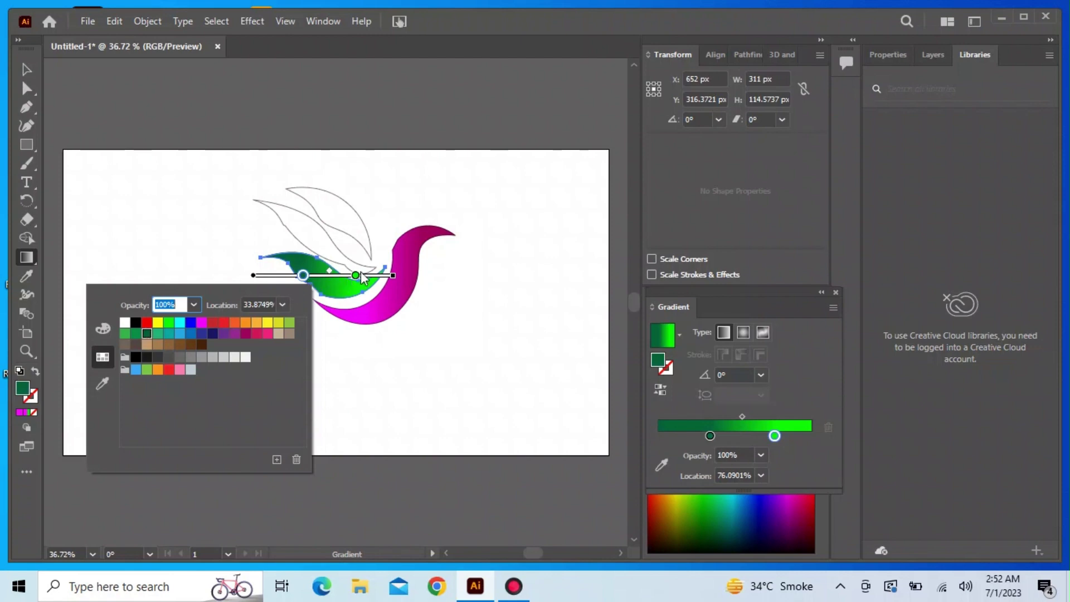
click(357, 274)
drag(361, 277, 374, 277)
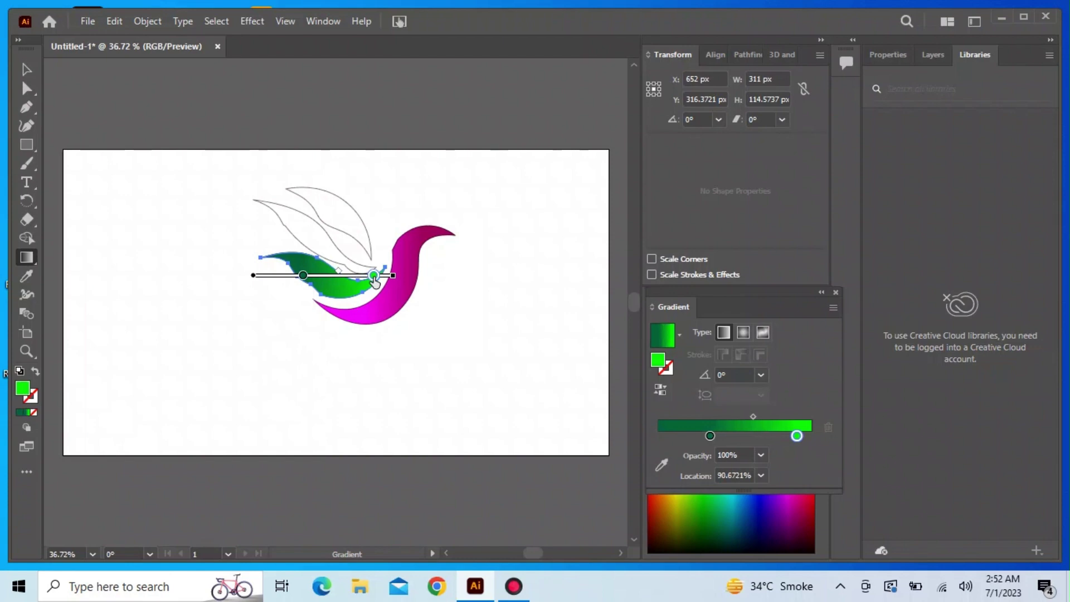
key(v)
click(276, 233)
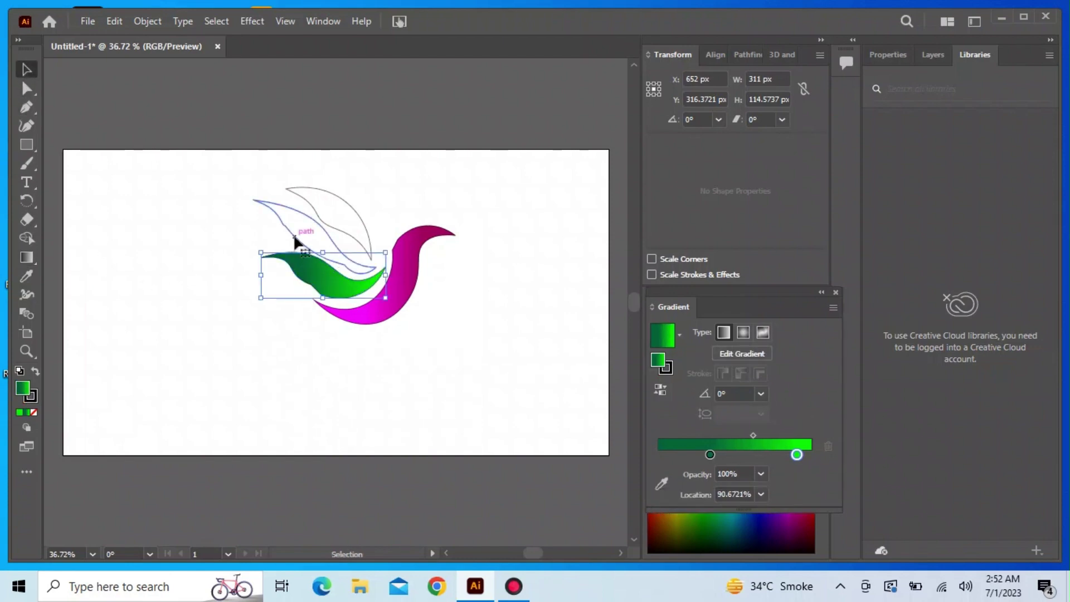
- Apply a horizontal cyan-to-blue gradient across the middle feather and reposition the blue stop
click(26, 257)
drag(245, 236, 383, 236)
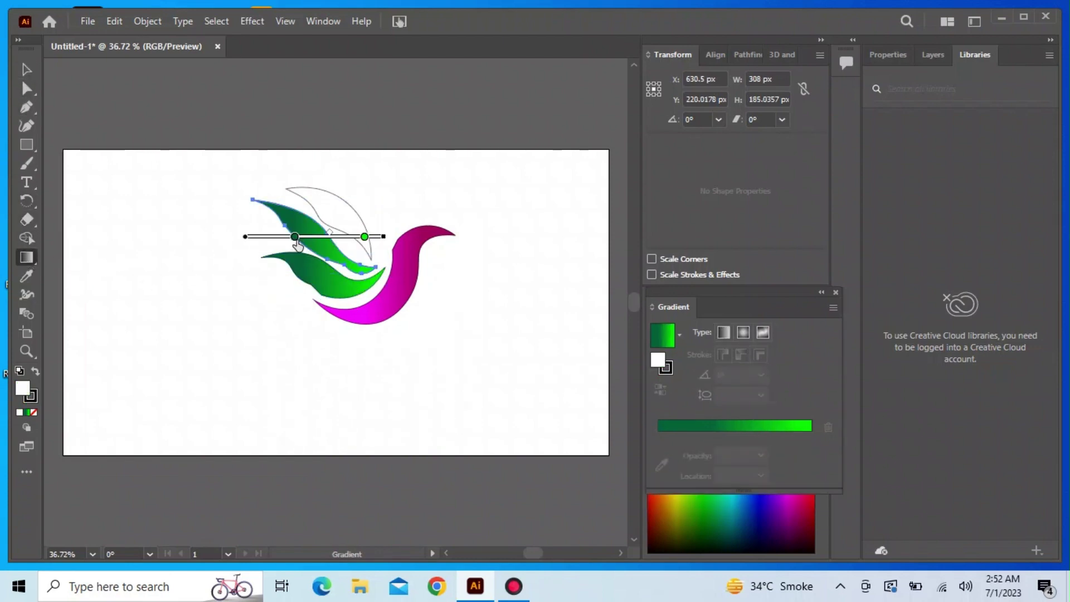
double_click(364, 236)
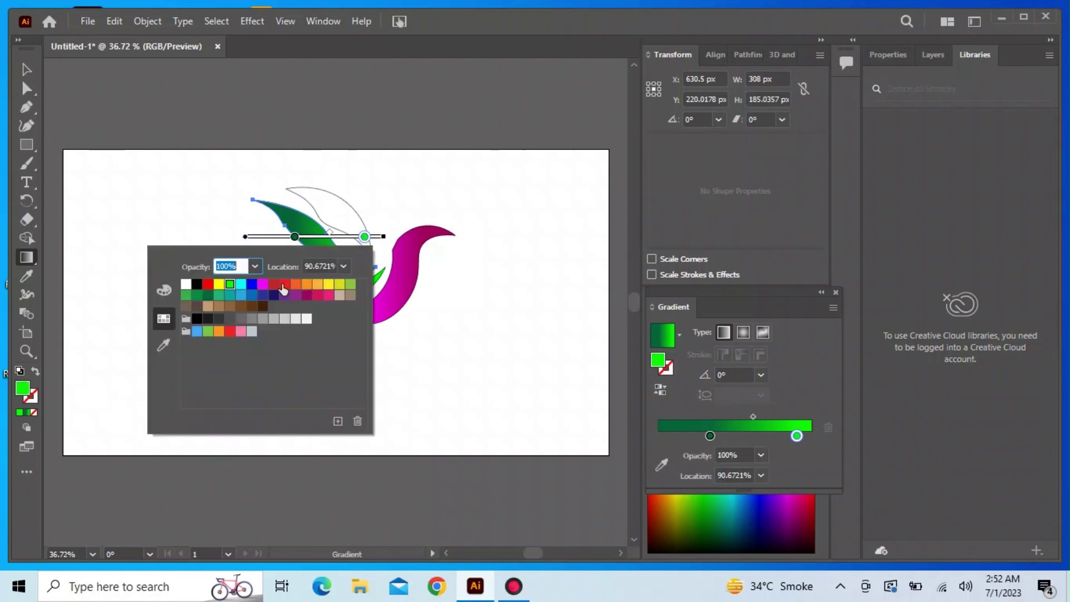
click(252, 284)
double_click(295, 236)
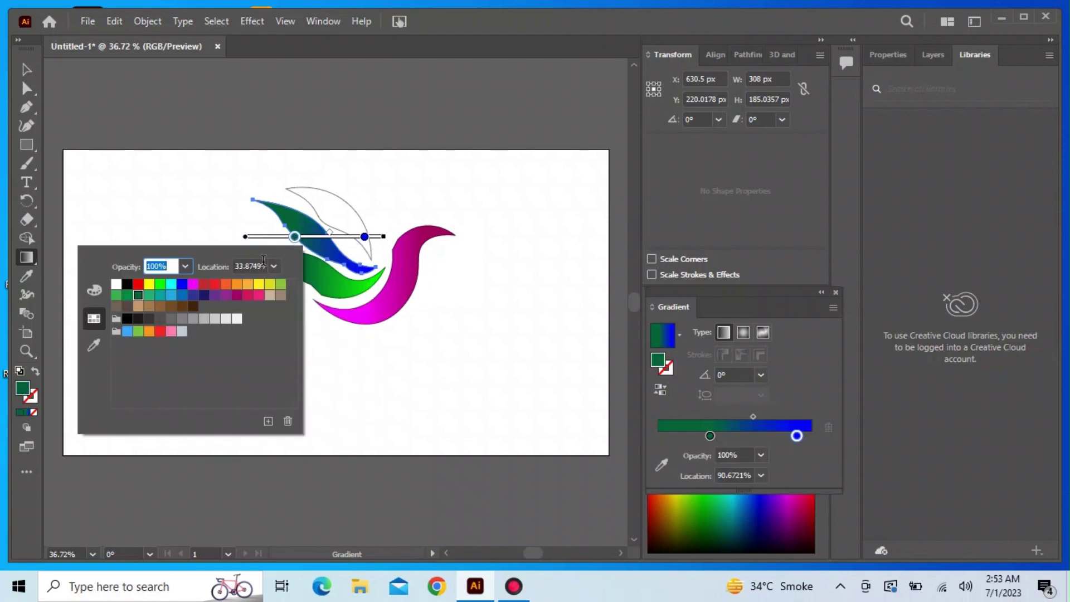
click(171, 284)
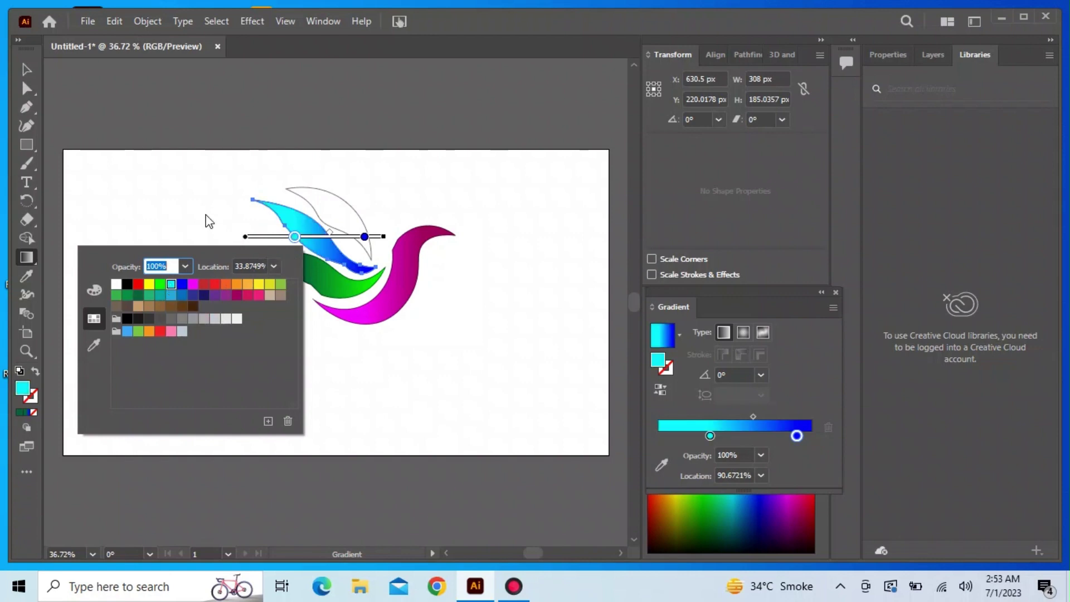
click(365, 237)
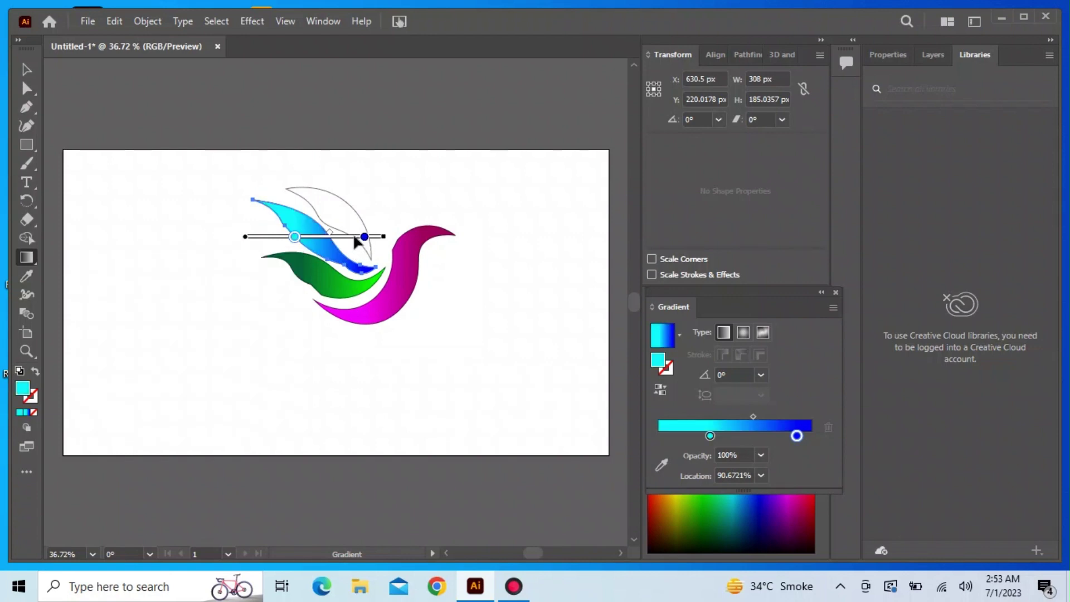
drag(364, 240, 349, 244)
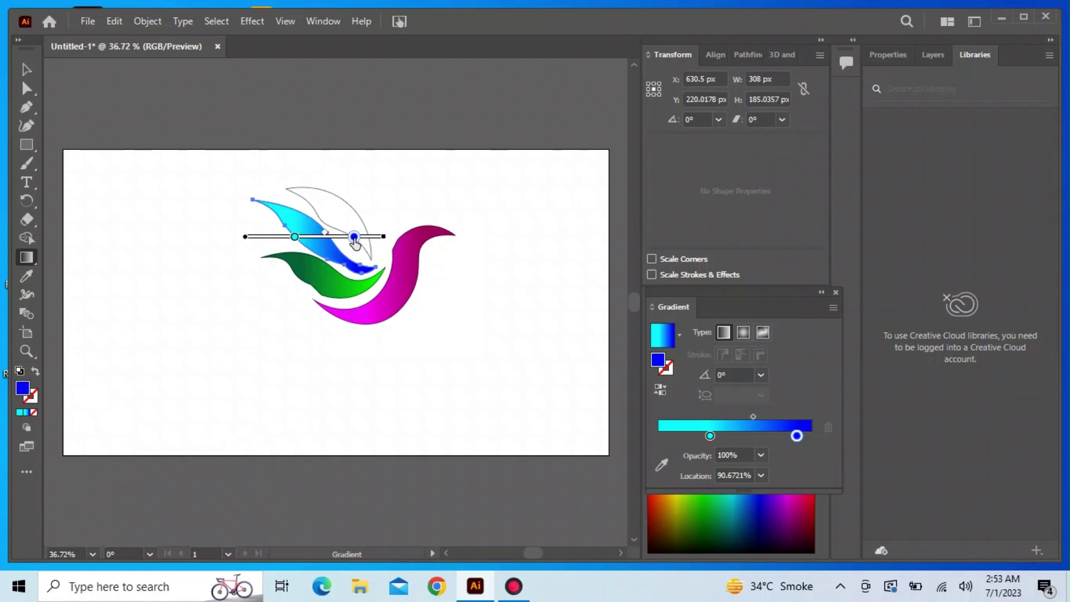
- Give the top feather an orange-to-yellow gradient, shifting the yellow stop inward
key(v)
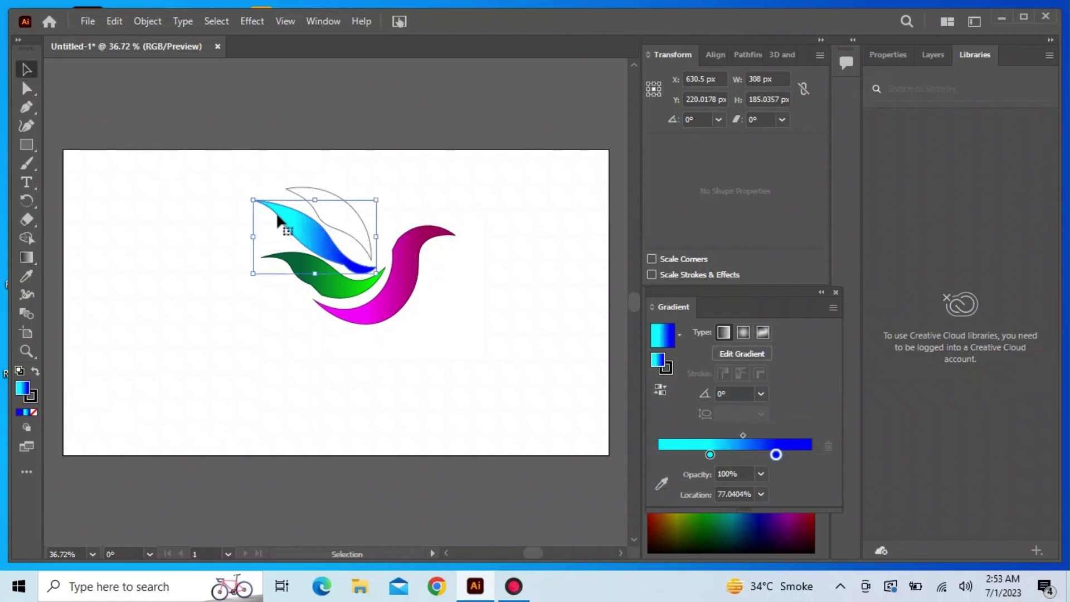
click(318, 218)
click(27, 258)
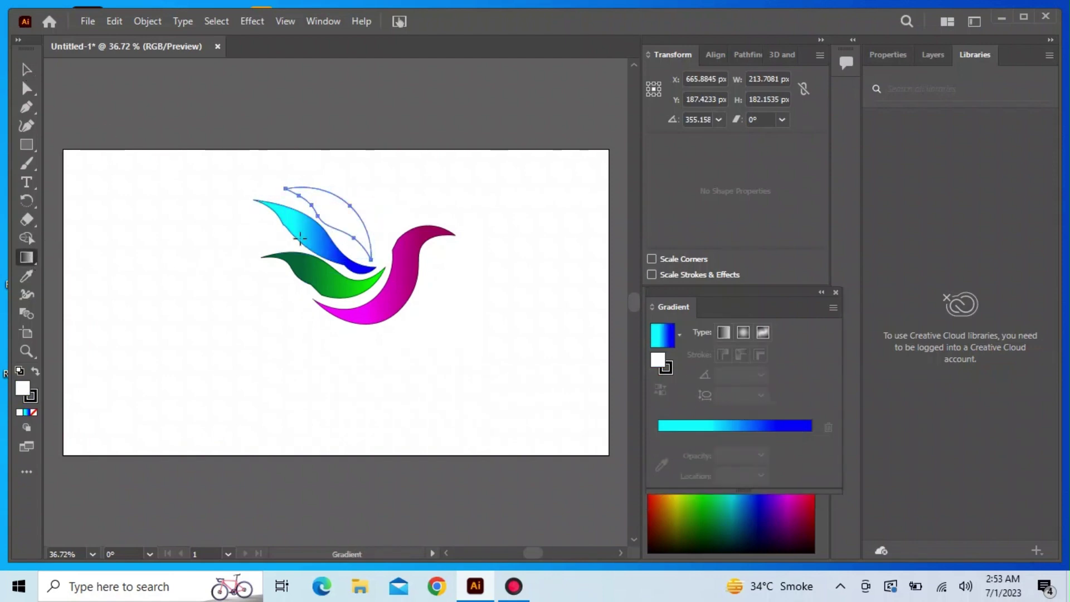
click(323, 226)
double_click(352, 223)
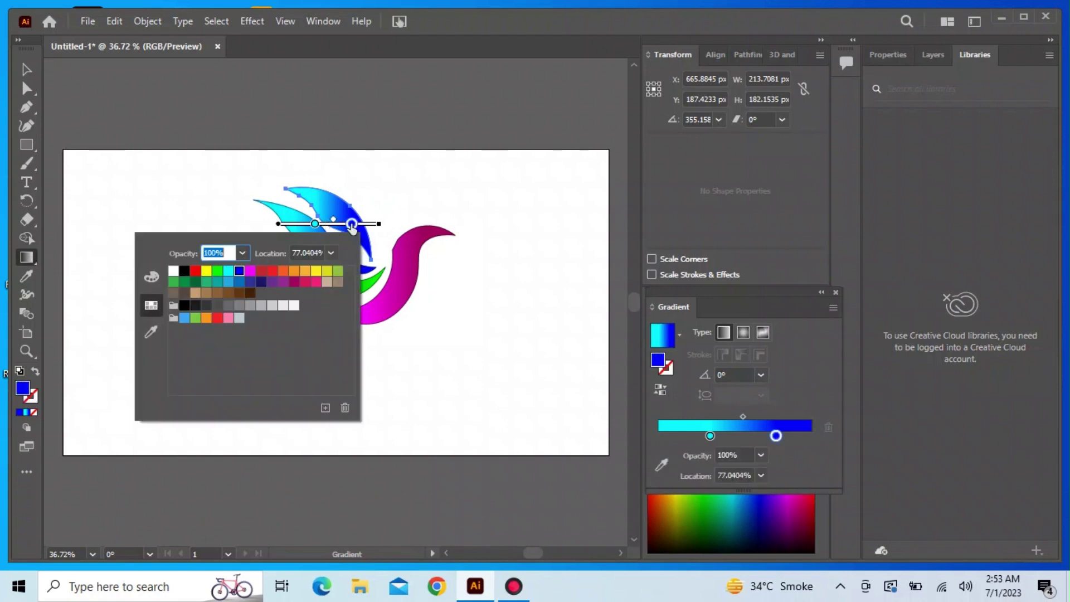
click(316, 279)
double_click(315, 223)
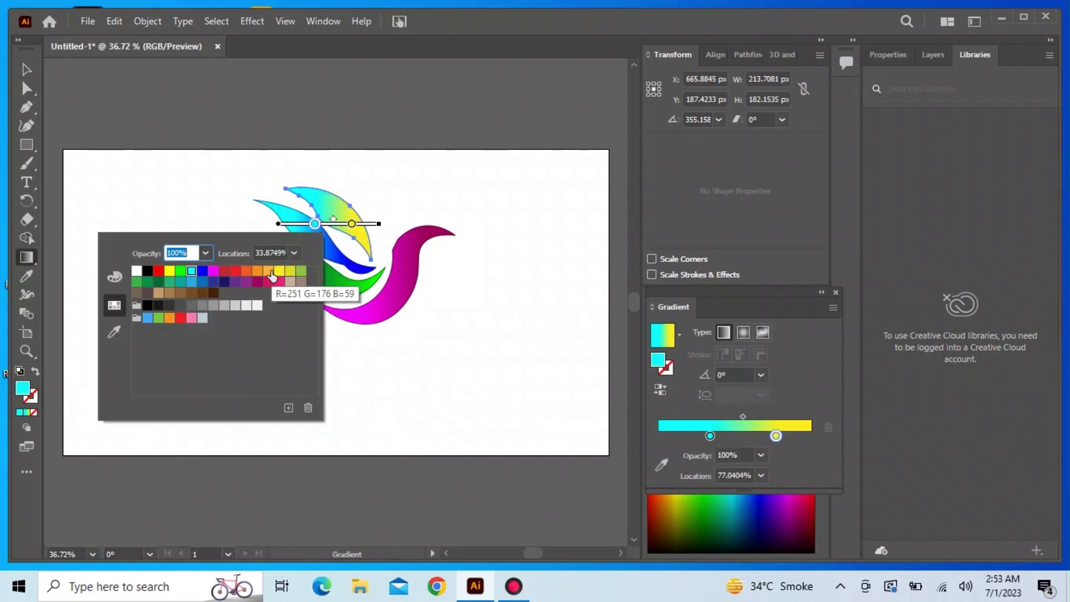
click(269, 272)
click(353, 226)
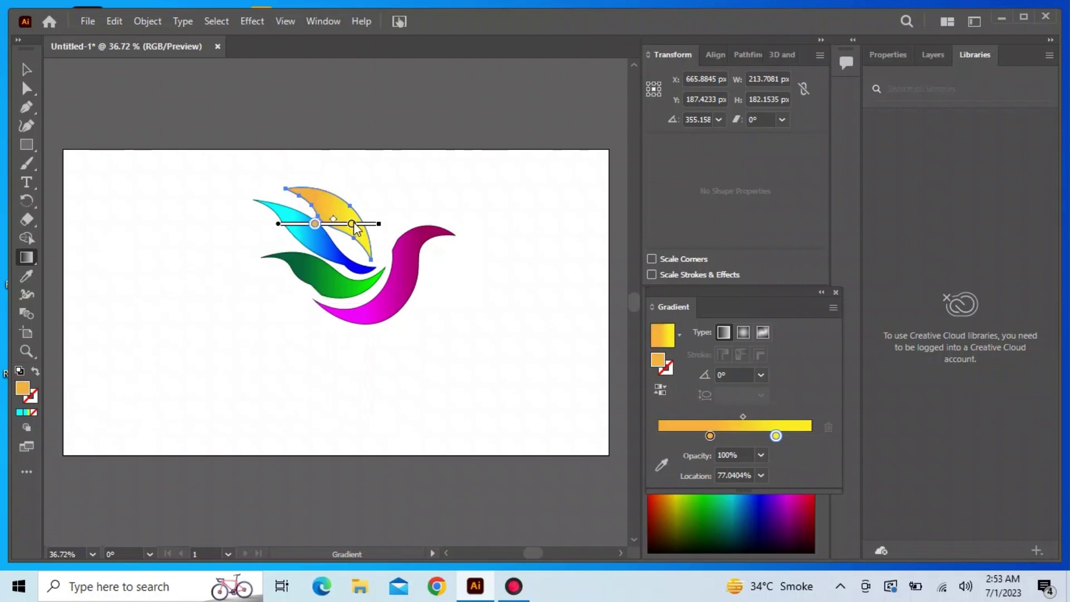
mouse_move(352, 223)
mouse_down()
mouse_move(364, 224)
mouse_move(342, 224)
mouse_up()
- Change the orange stop to red-orange and deselect the finished bird artwork
click(325, 225)
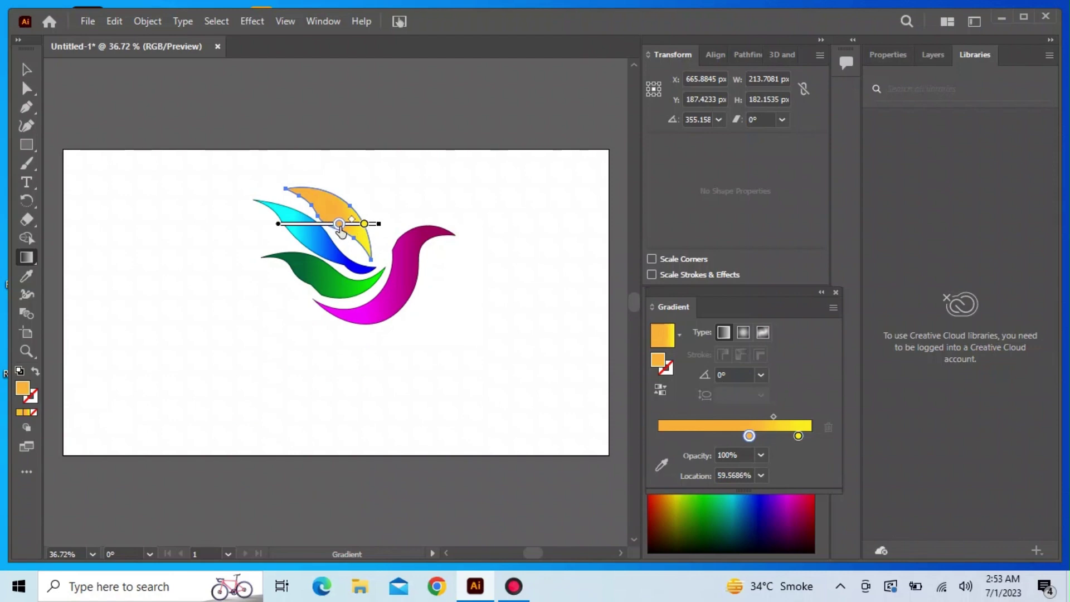
double_click(342, 224)
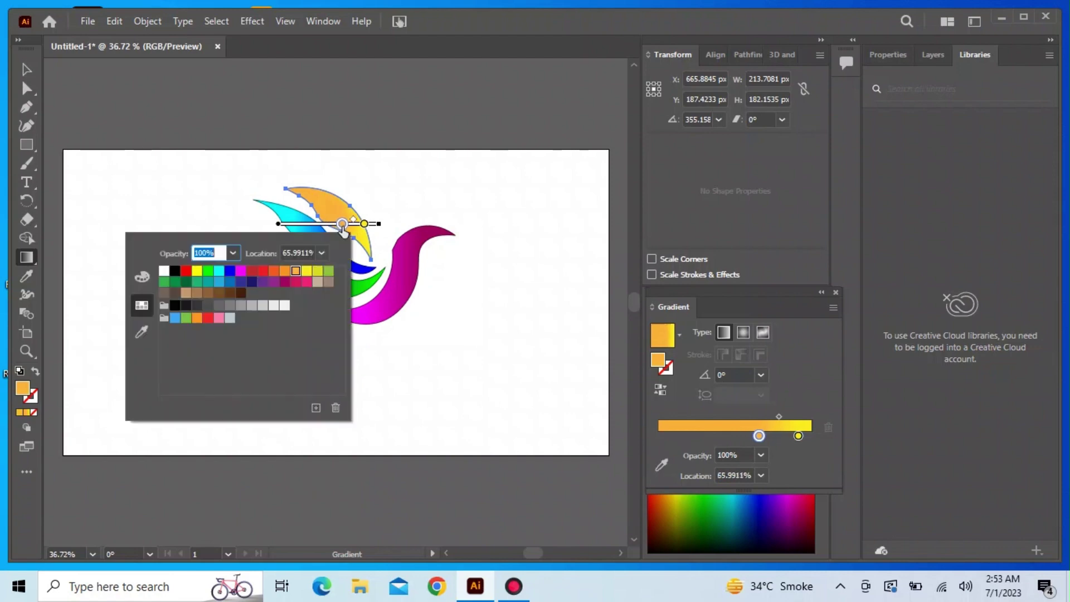
click(273, 272)
key(Escape)
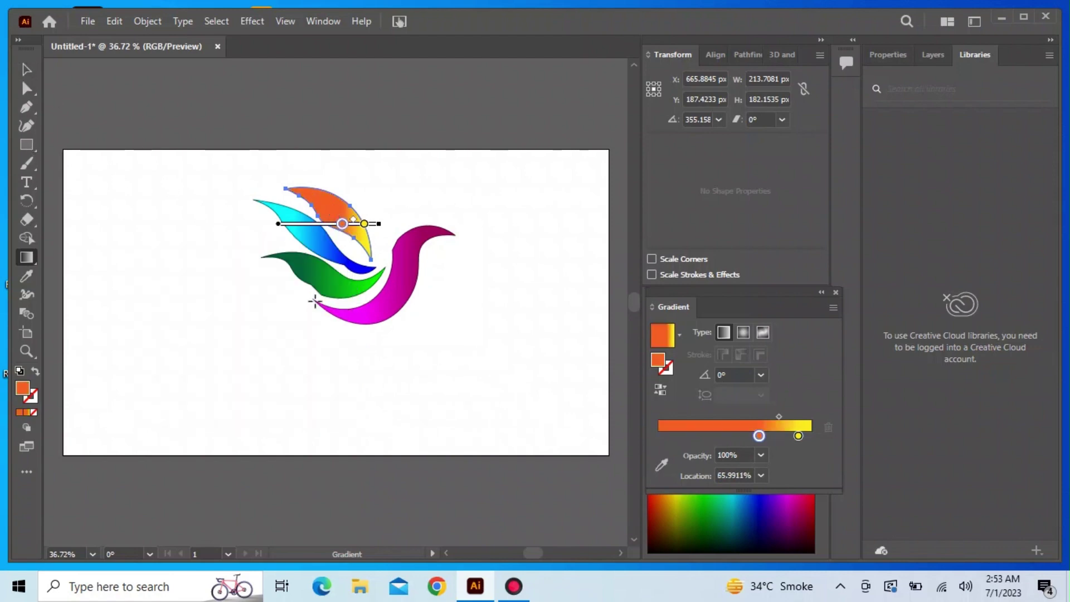
click(26, 69)
click(168, 303)
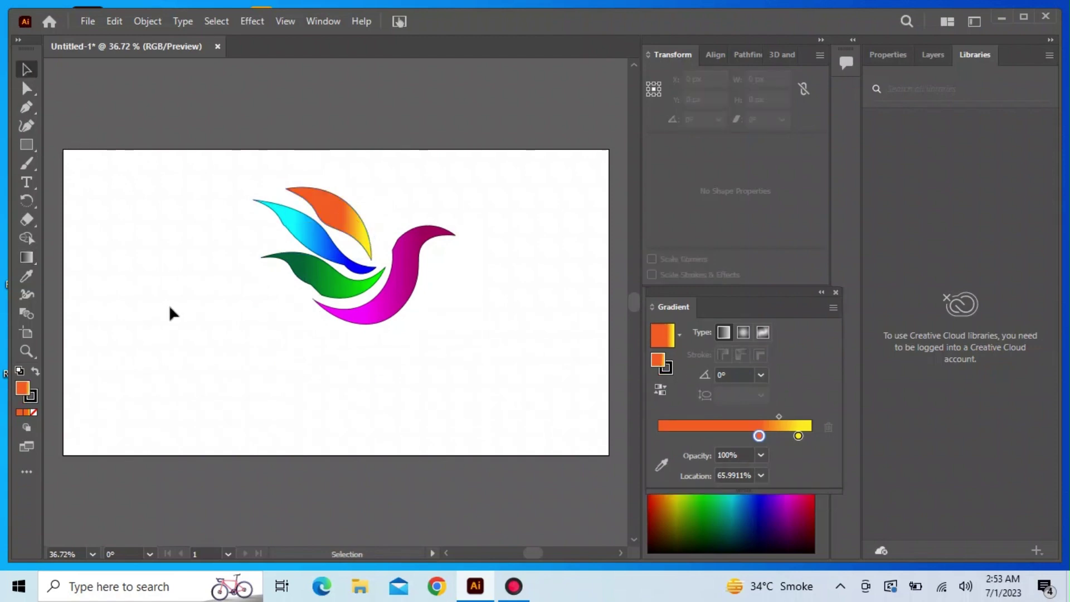
- Place a new text object near the upper-left of the artboard, replacing the placeholder text
click(26, 184)
click(99, 206)
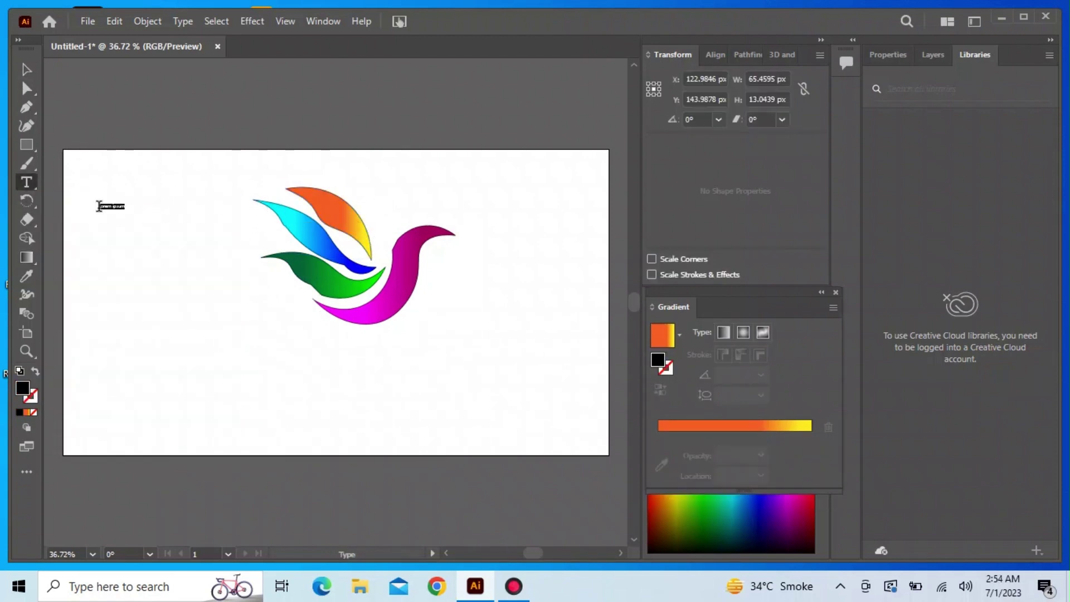
key(BackSpace)
click(25, 71)
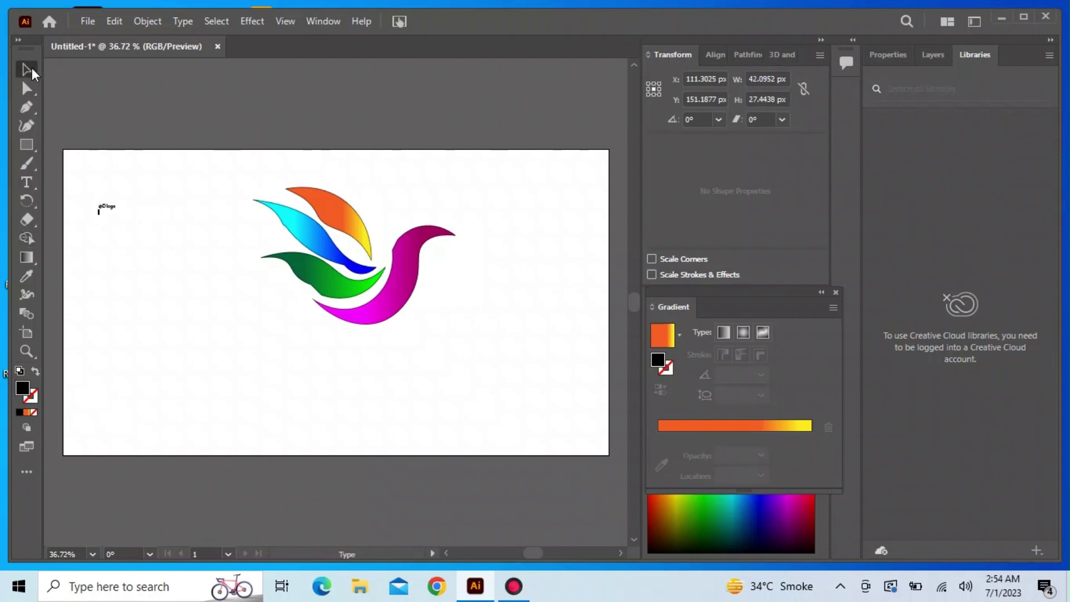
- Scale the text up and change its D to 2 so it reads '@2 logo'
drag(115, 217, 205, 229)
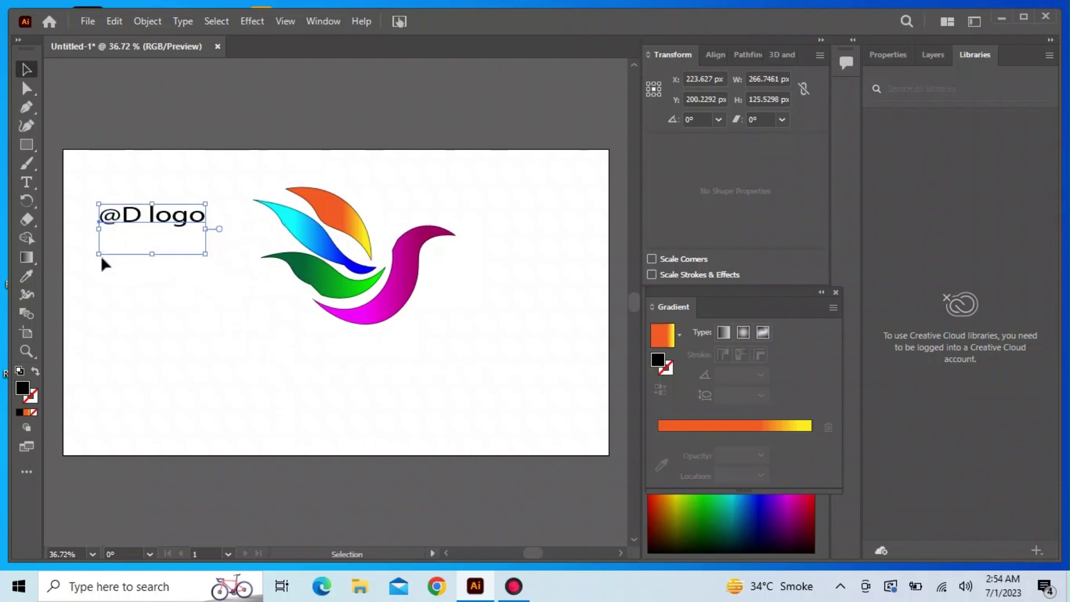
drag(102, 251, 82, 262)
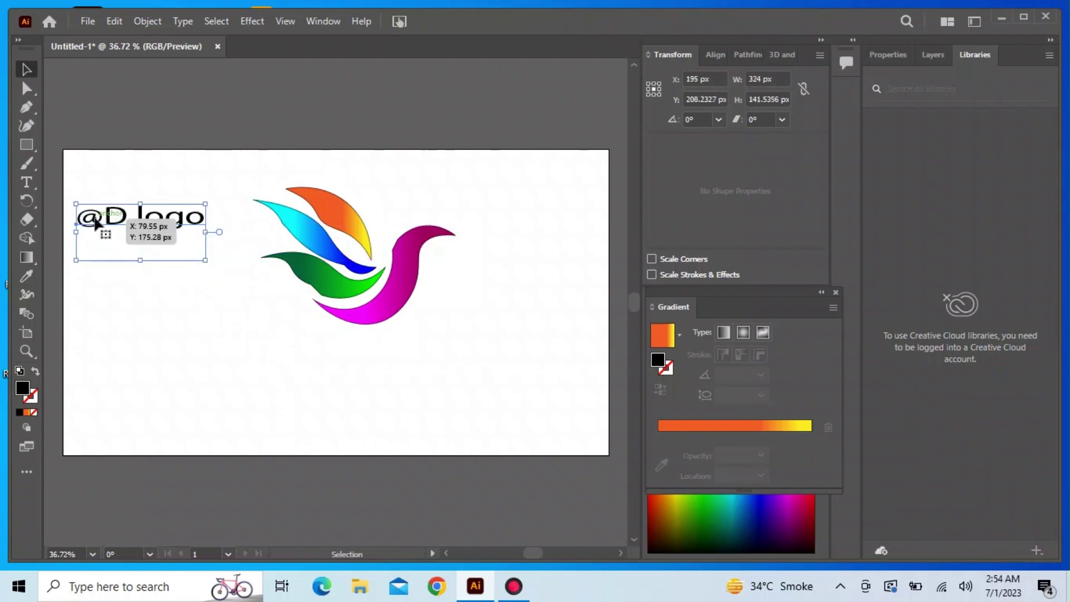
double_click(107, 224)
key(ctrl+a)
click(103, 219)
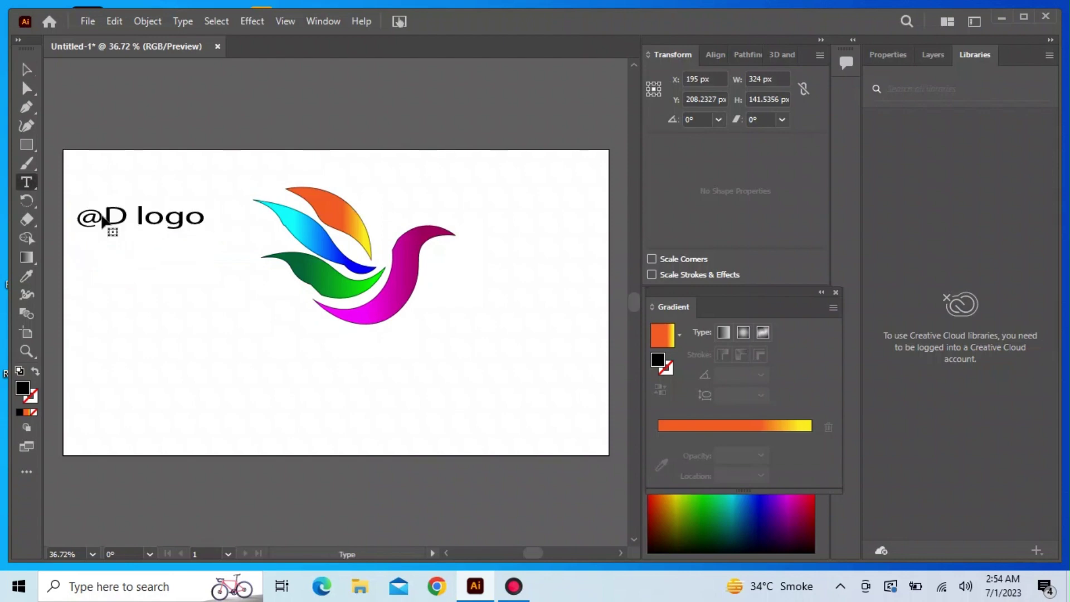
key(Delete)
text(2)
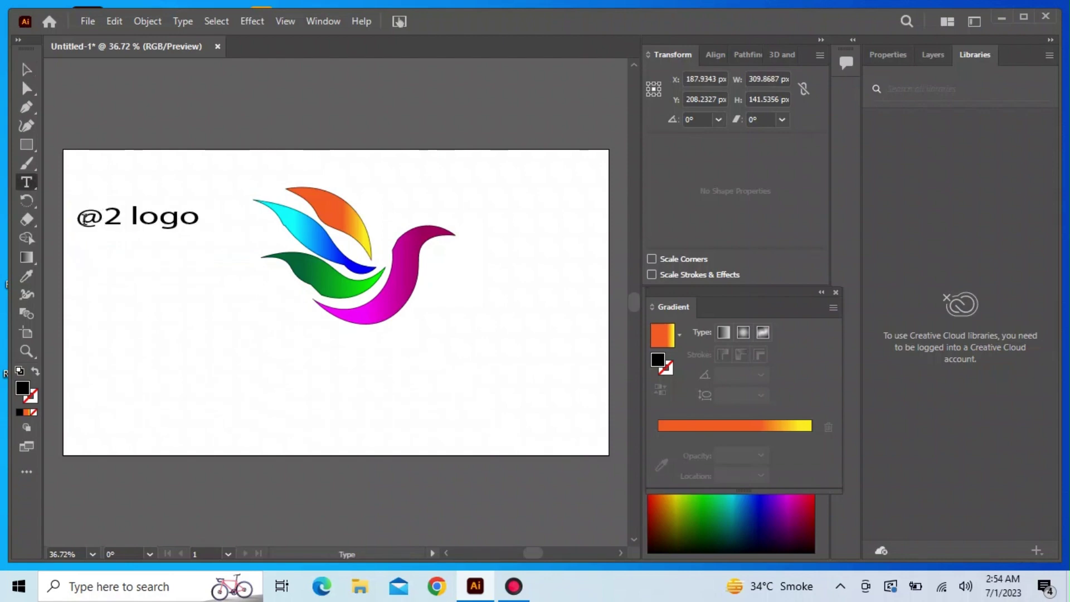
- Enlarge the '@2 logo' text, move it beneath the bird, and stretch it wider on both sides
click(26, 69)
click(299, 375)
click(135, 228)
drag(200, 260, 268, 319)
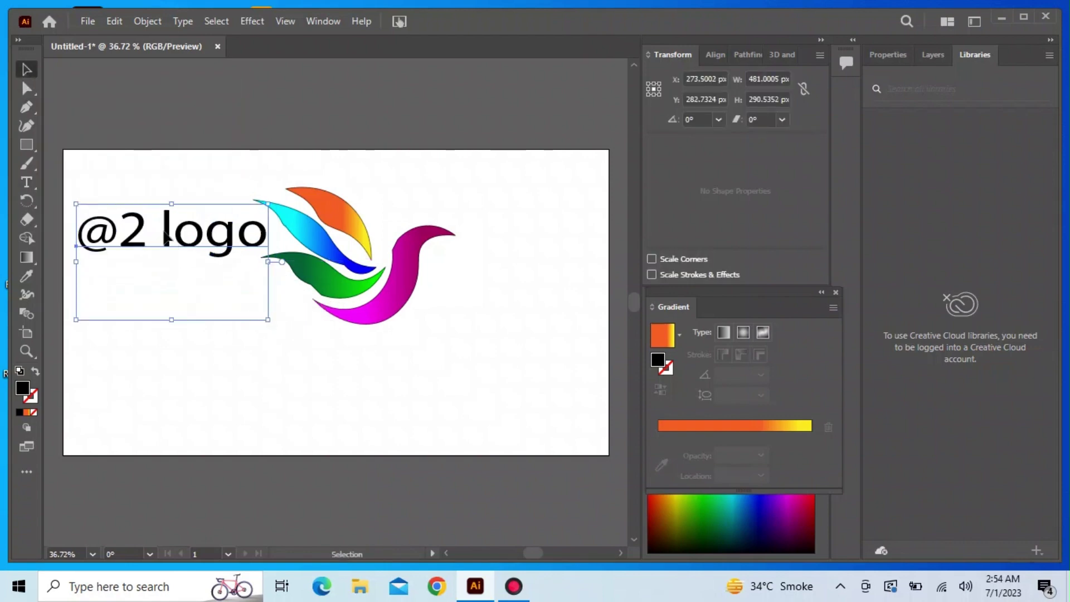
drag(166, 233, 364, 354)
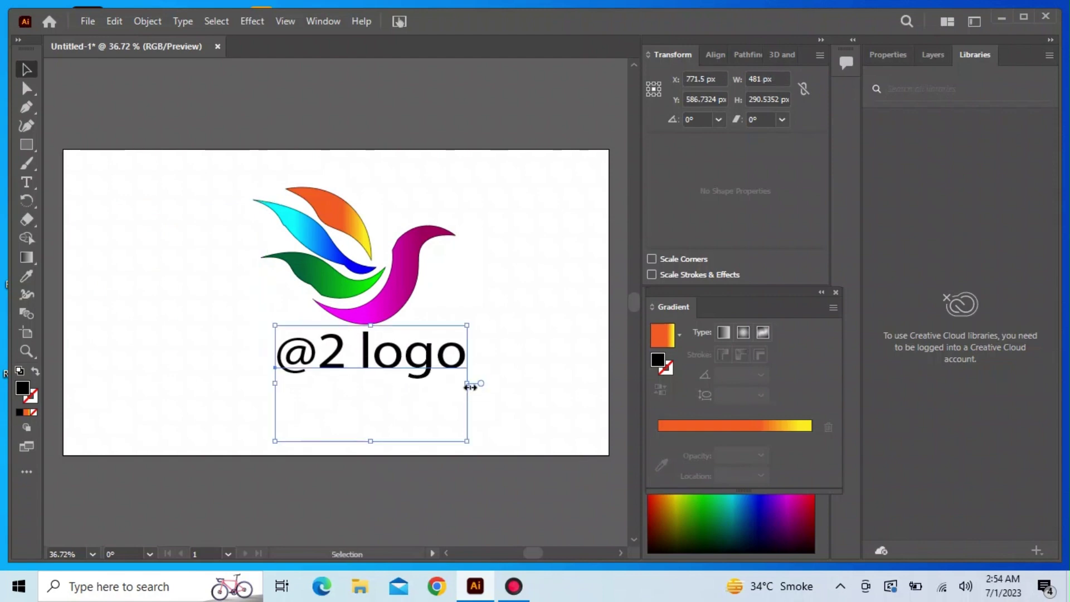
drag(467, 384, 523, 384)
drag(275, 384, 215, 369)
- Set the '@2 logo' text in Impact and apply the mottled green-blue graphic style
right_click(316, 355)
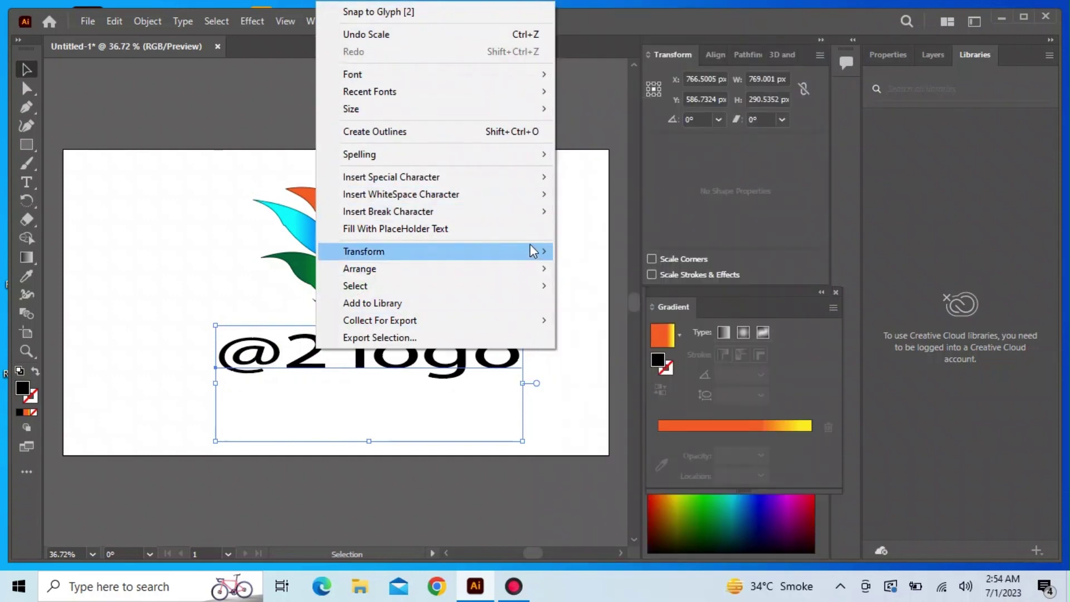
click(712, 25)
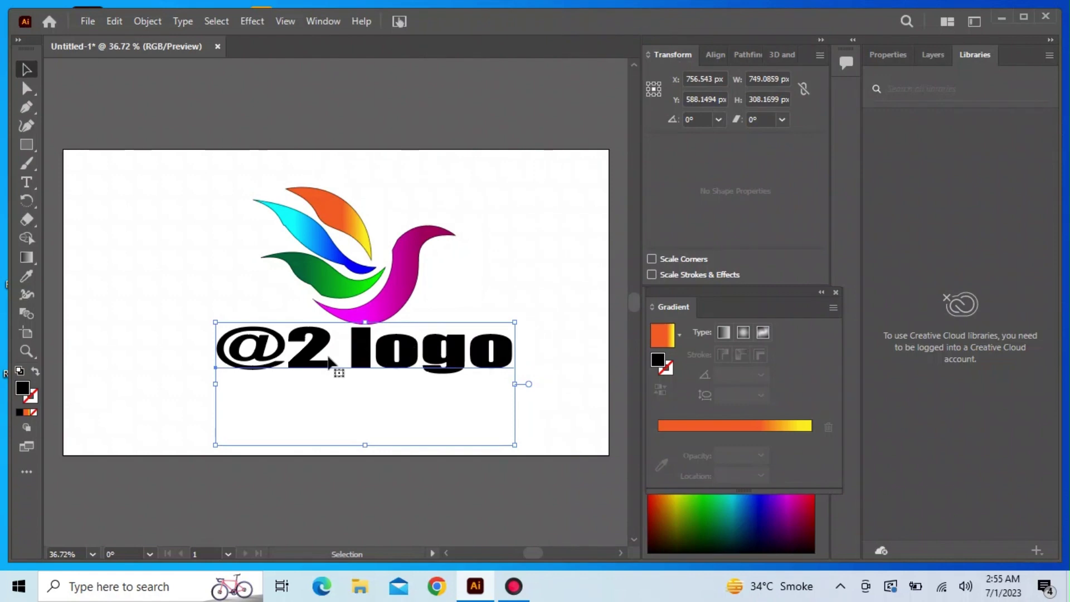
click(323, 21)
click(397, 423)
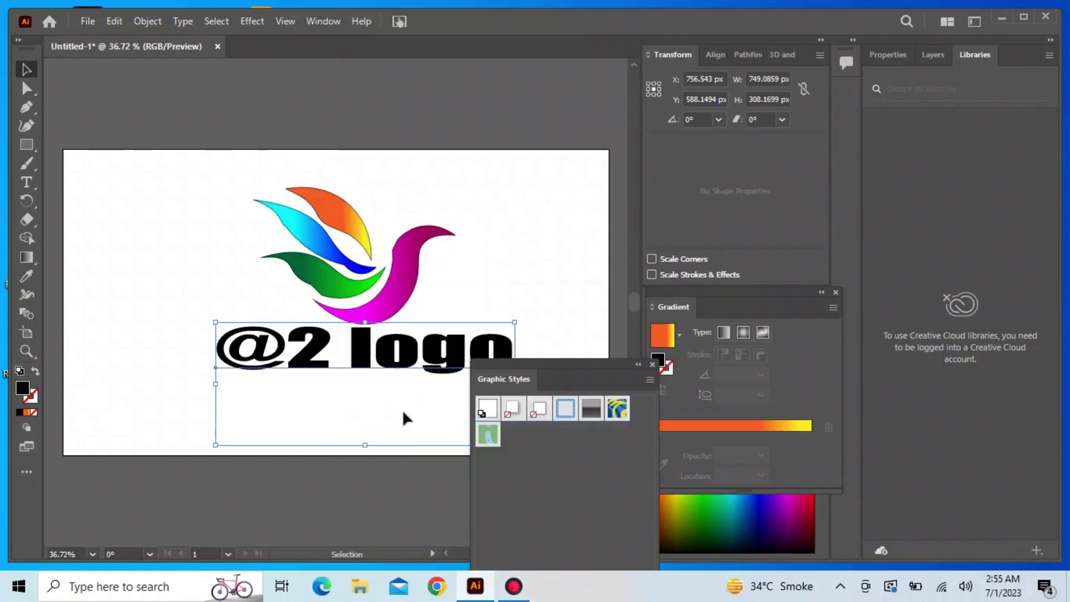
click(488, 436)
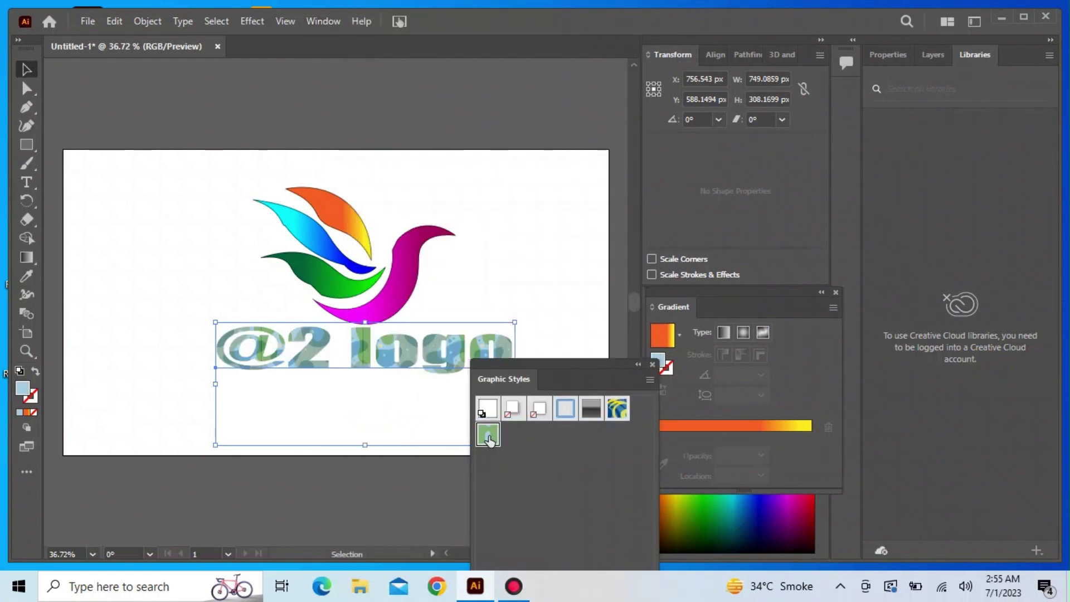
click(155, 297)
click(653, 364)
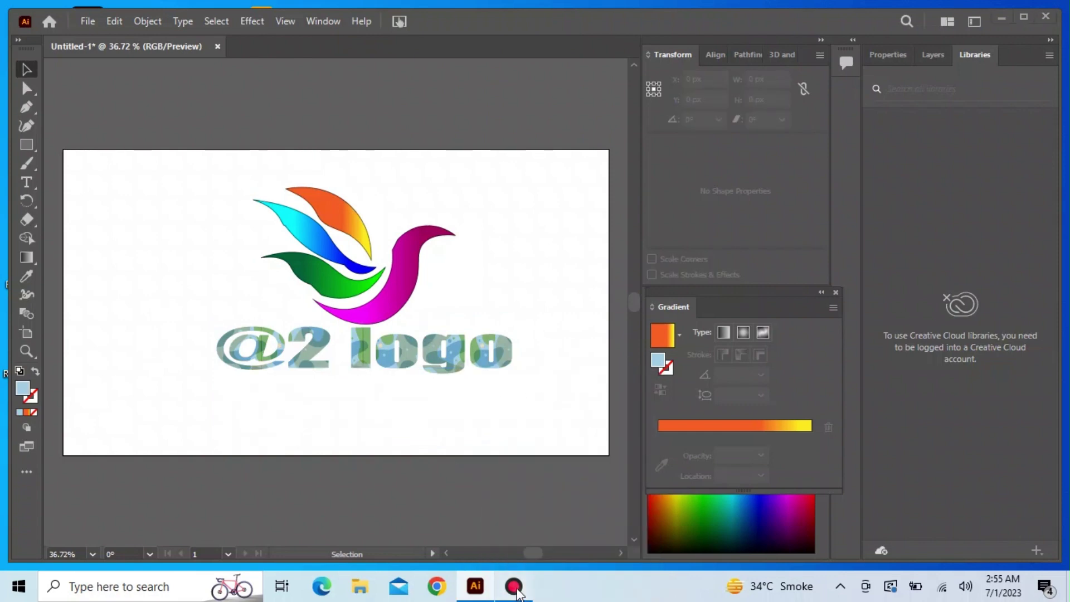
- Stop the Screen Recorder capture
click(513, 586)
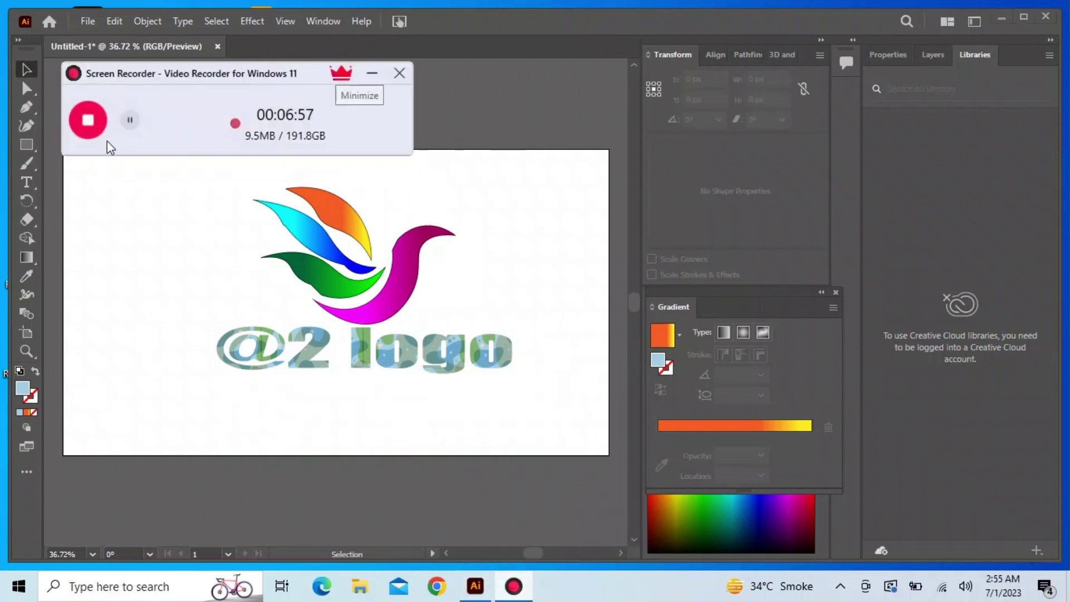
click(86, 117)
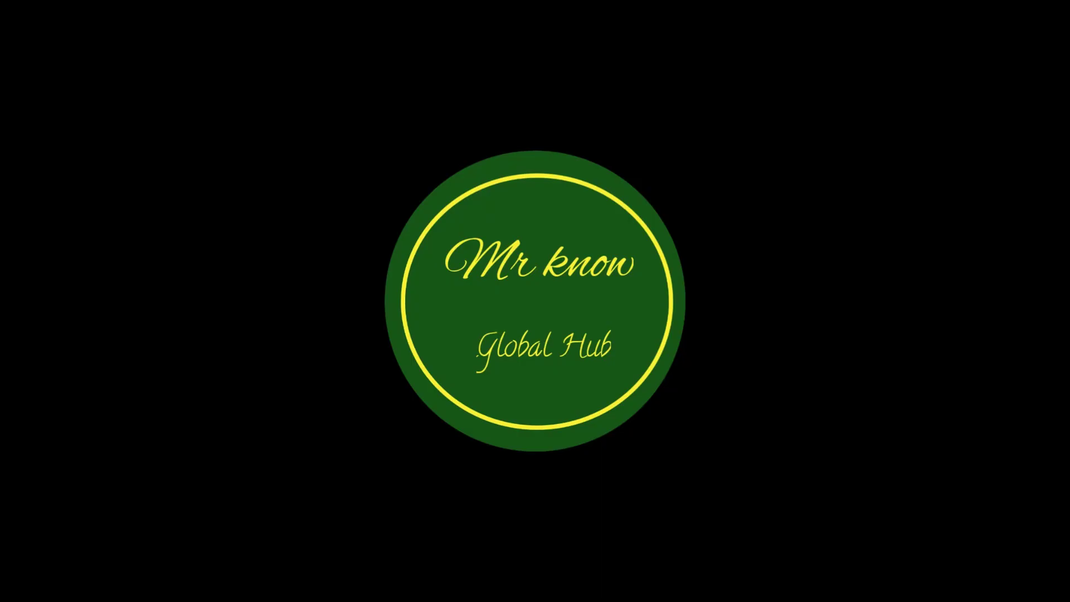